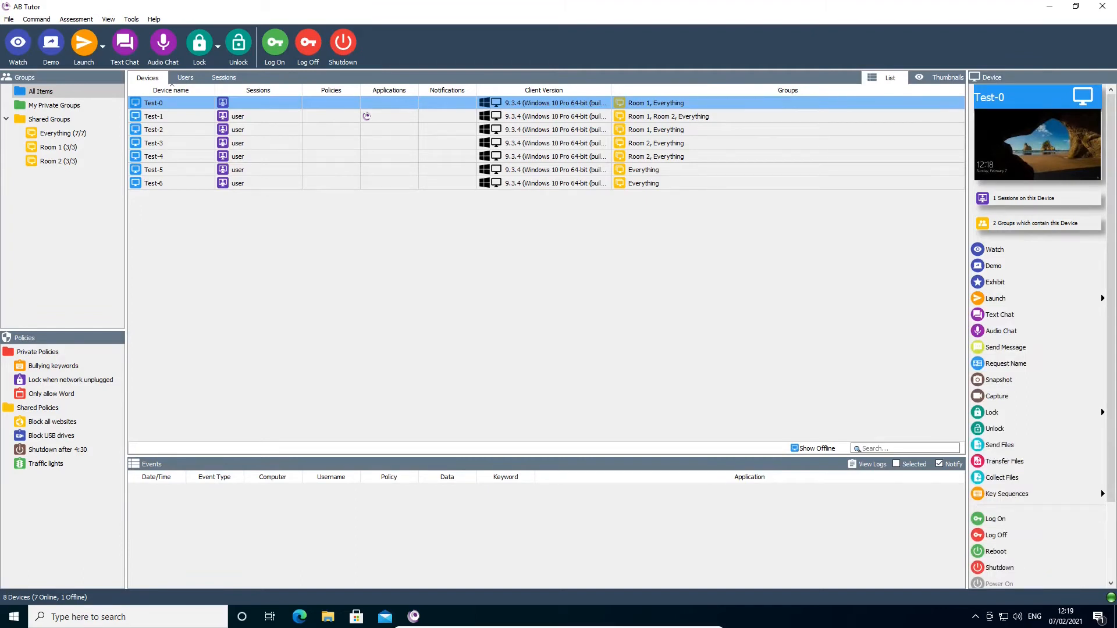
Customise the main toolbar to hide the Text Chat, Audio Chat, Log On, Log Off and Shutdown buttons.
right_click(436, 43)
click(452, 48)
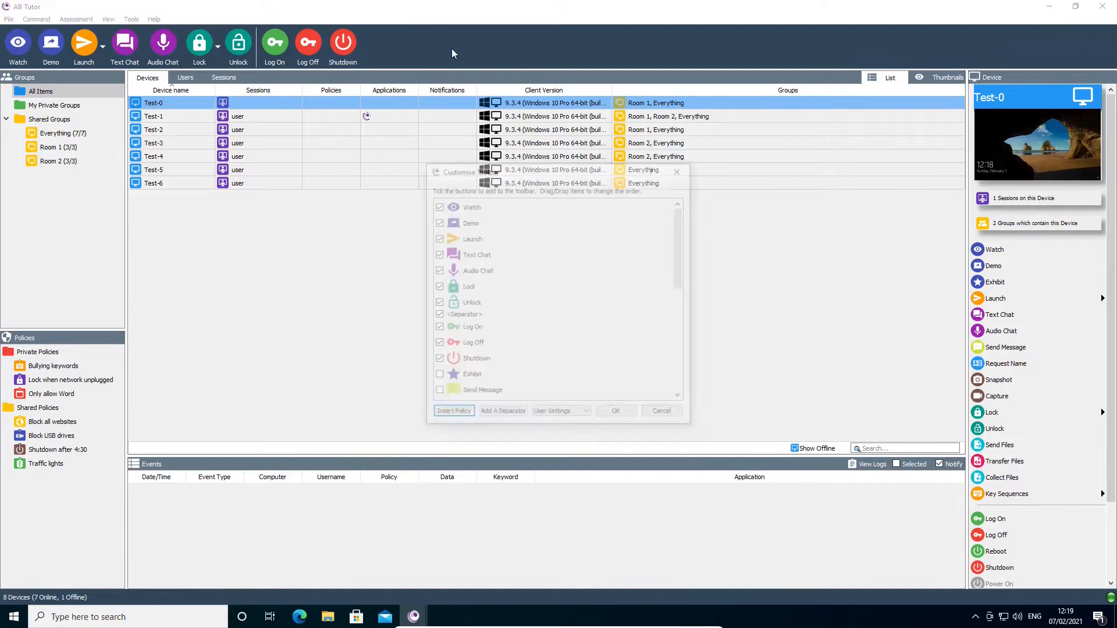
scroll(679, 273, down, 5)
drag(686, 319, 684, 201)
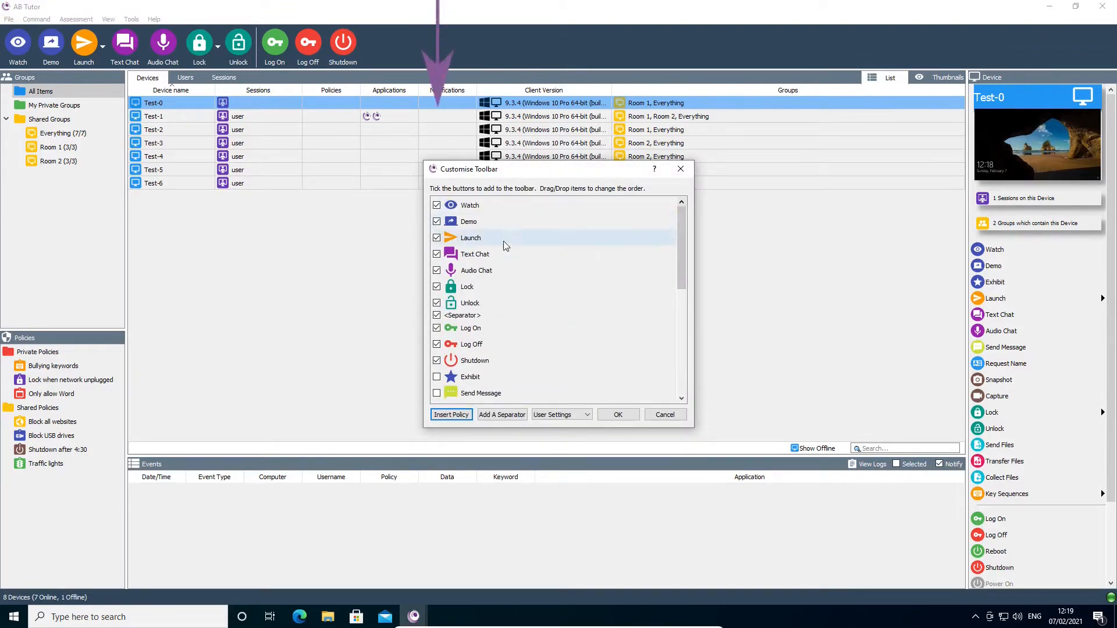
click(437, 254)
click(436, 270)
click(437, 327)
click(436, 344)
click(437, 360)
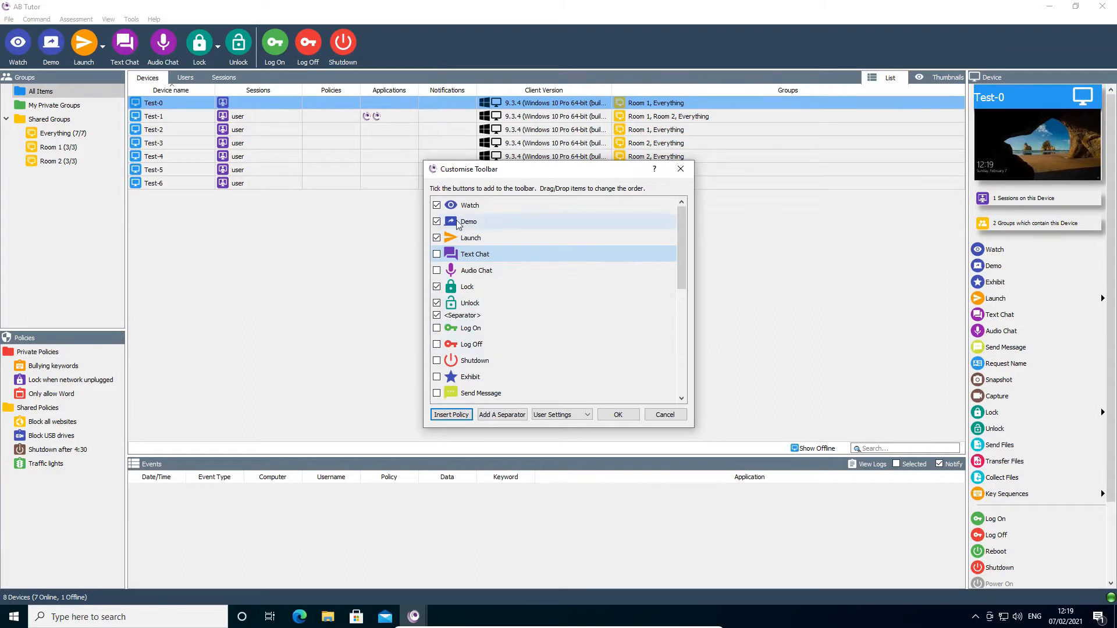
Move Lock and Unlock to the start of the main toolbar, ahead of Watch, and apply the new order.
drag(460, 286, 460, 205)
drag(465, 302, 467, 239)
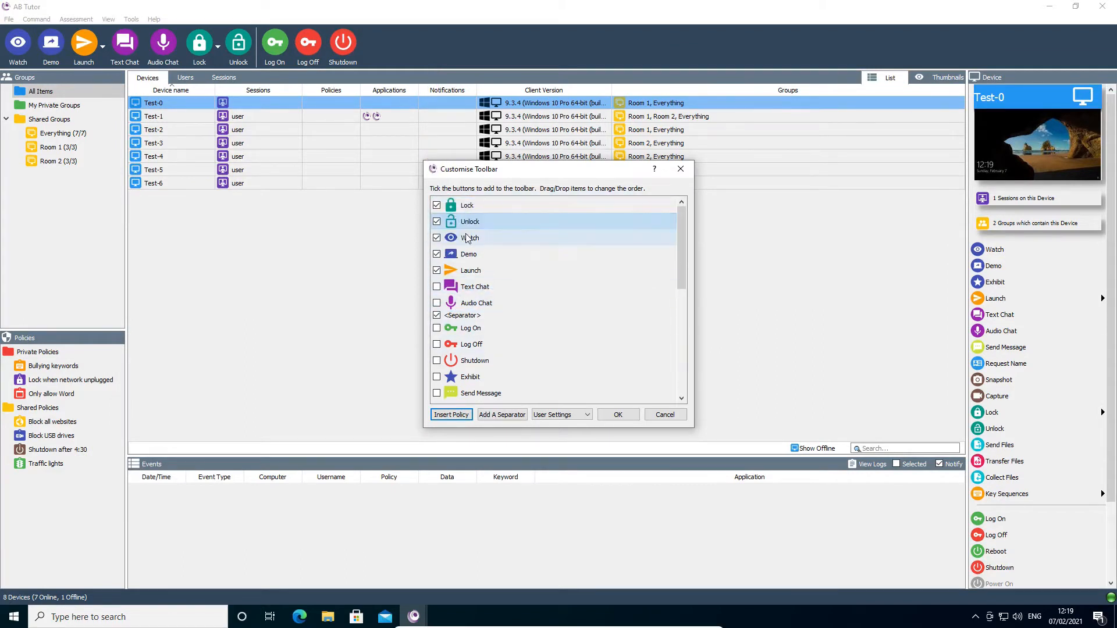
click(618, 414)
Insert separators between Unlock and Watch and between Demo and Launch on the main toolbar.
right_click(487, 50)
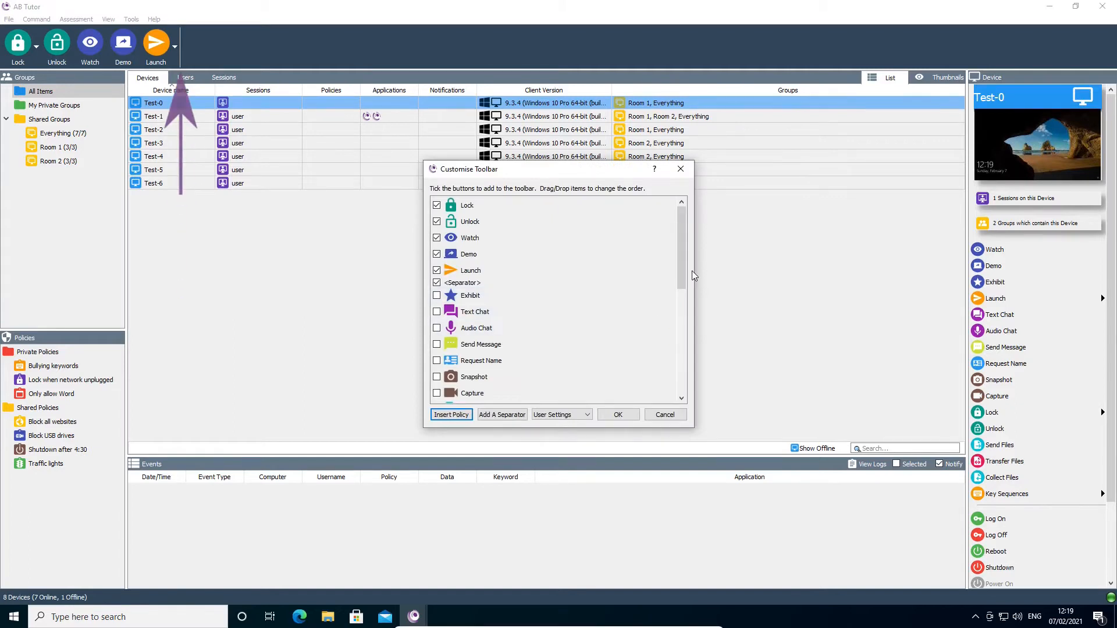
click(576, 237)
click(503, 415)
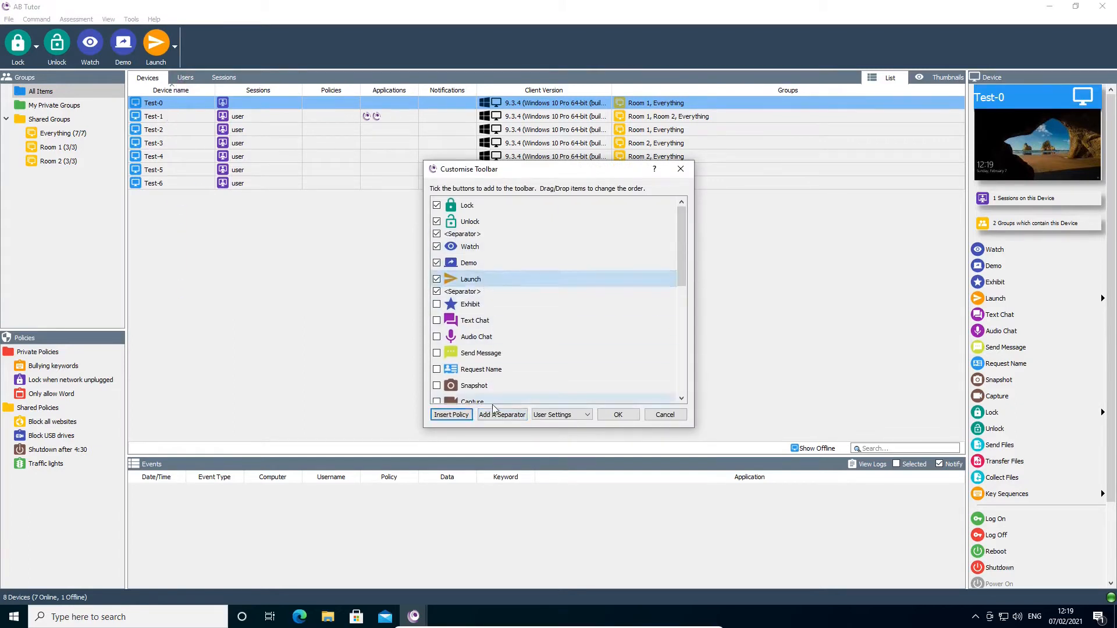
click(615, 414)
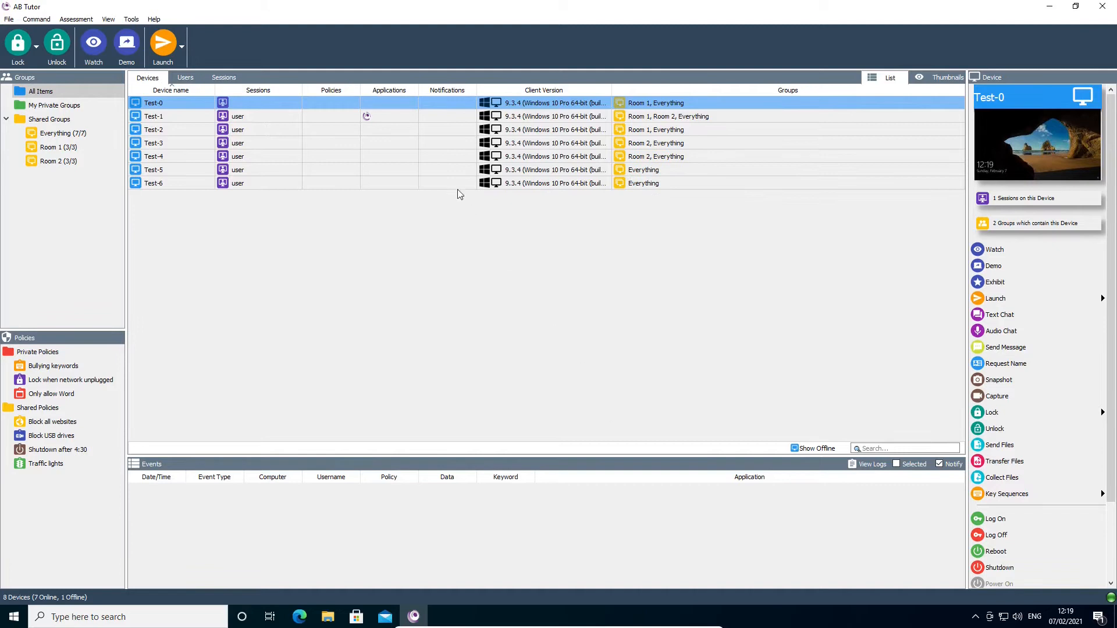
Insert the Block all websites policy into the main toolbar with both its apply and remove buttons.
right_click(427, 64)
click(464, 415)
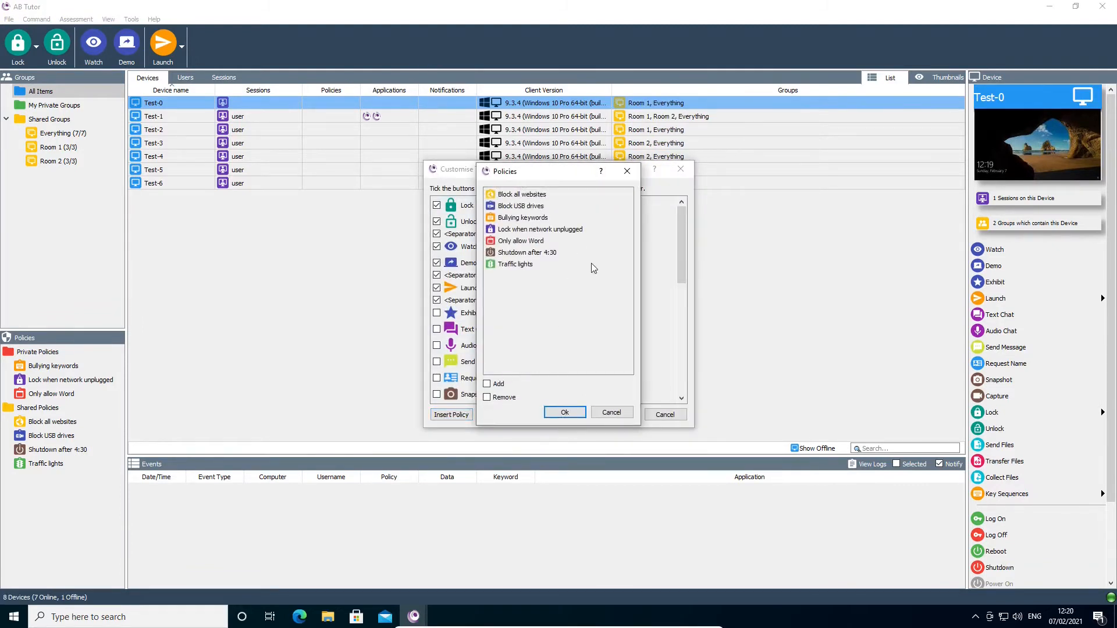
click(544, 194)
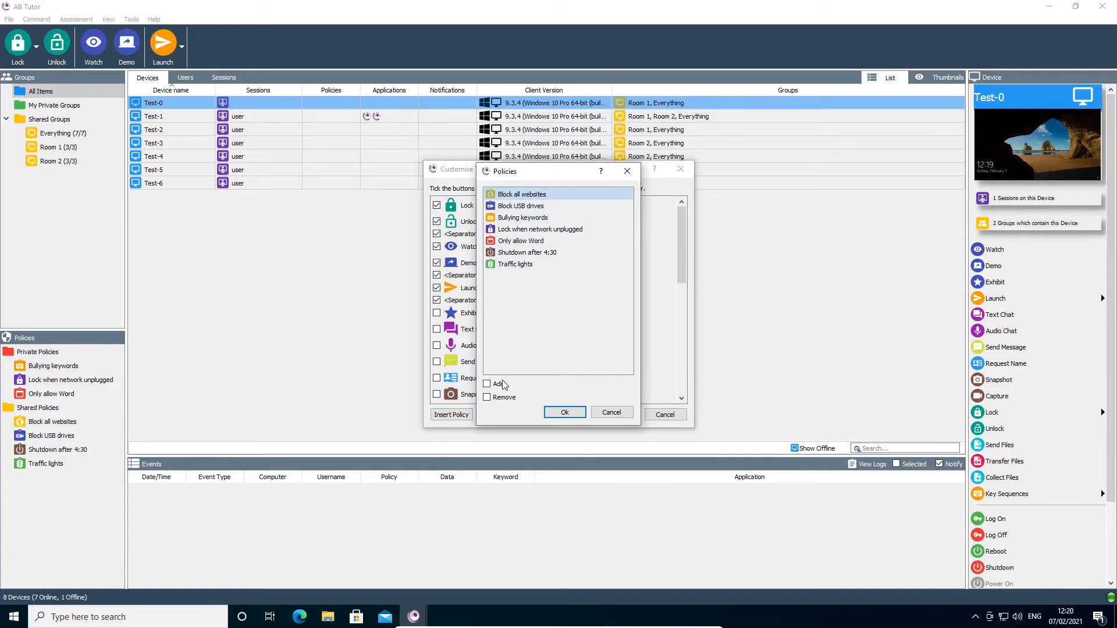
click(557, 412)
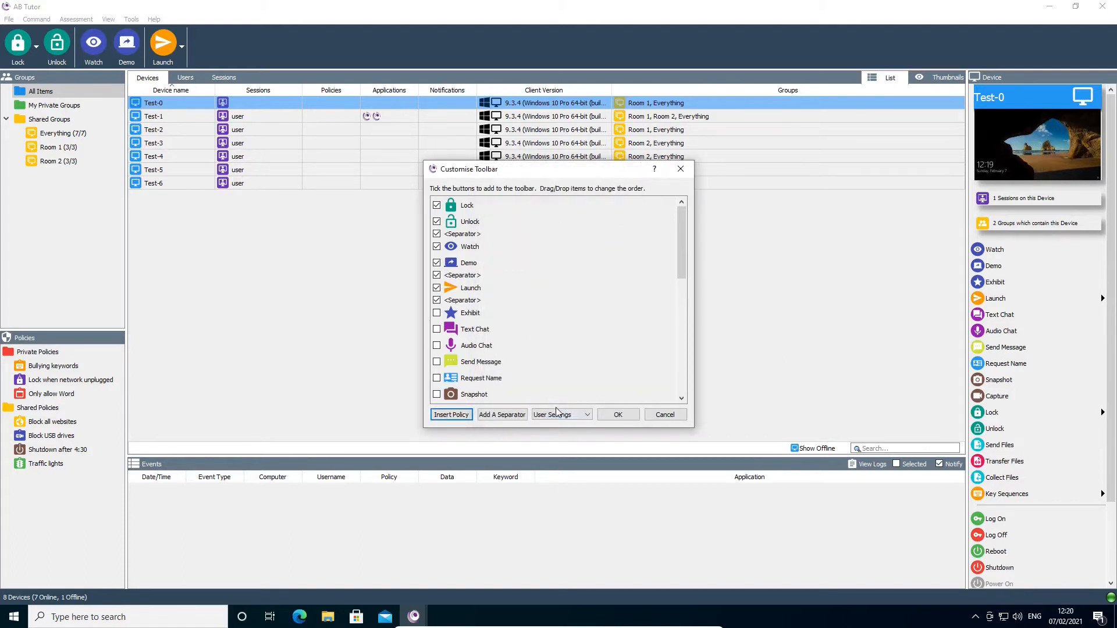
click(618, 414)
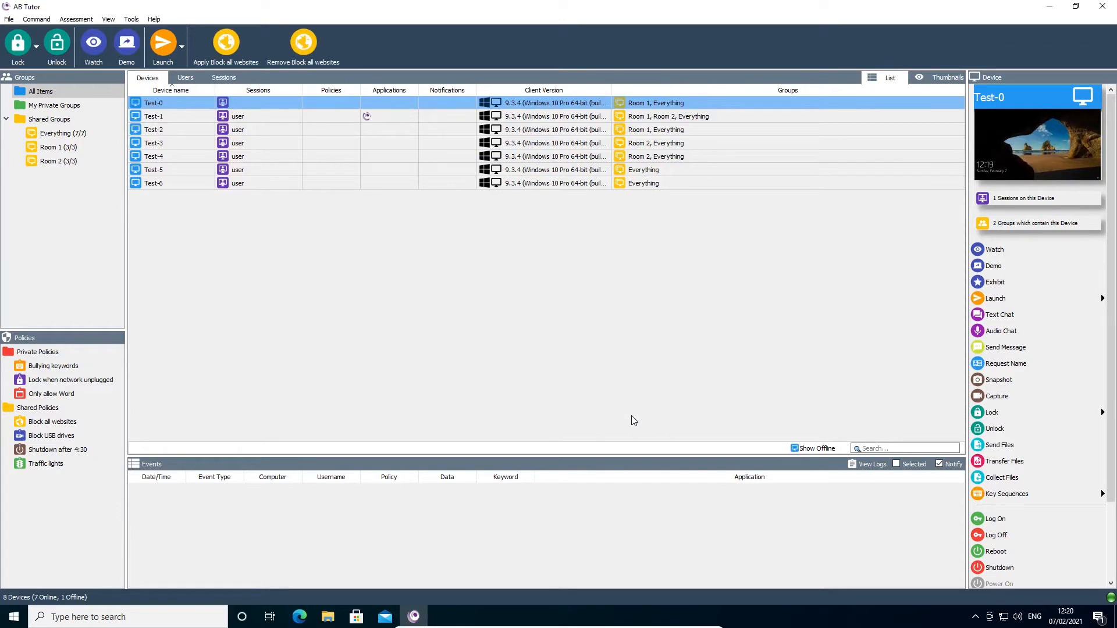
Check which scopes the main toolbar customisation can be saved to, keeping User Settings.
right_click(498, 56)
click(512, 62)
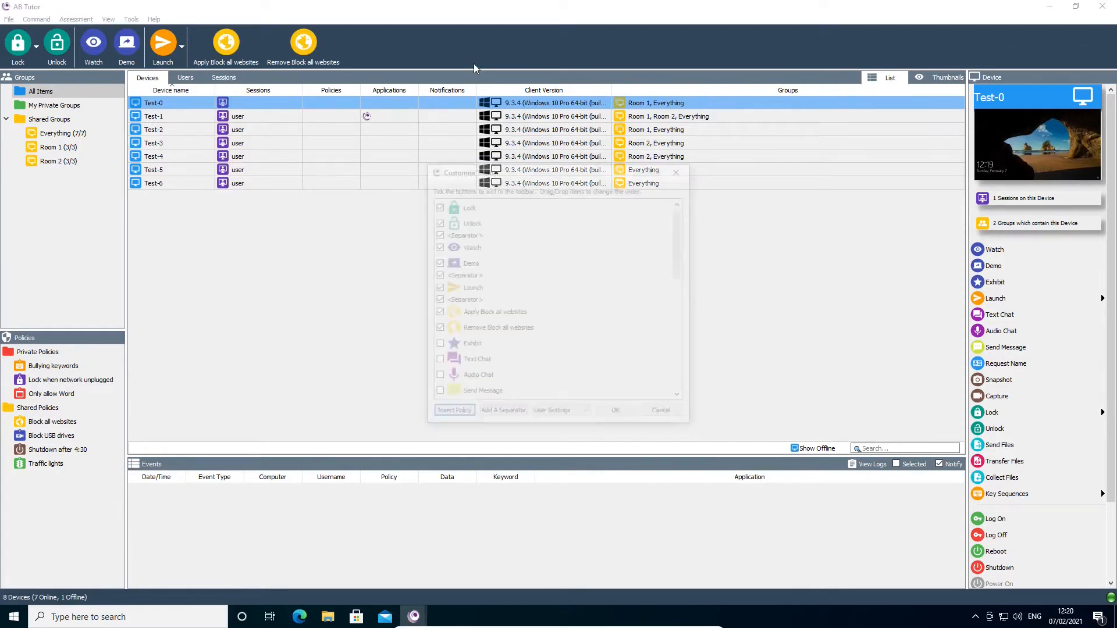
click(572, 415)
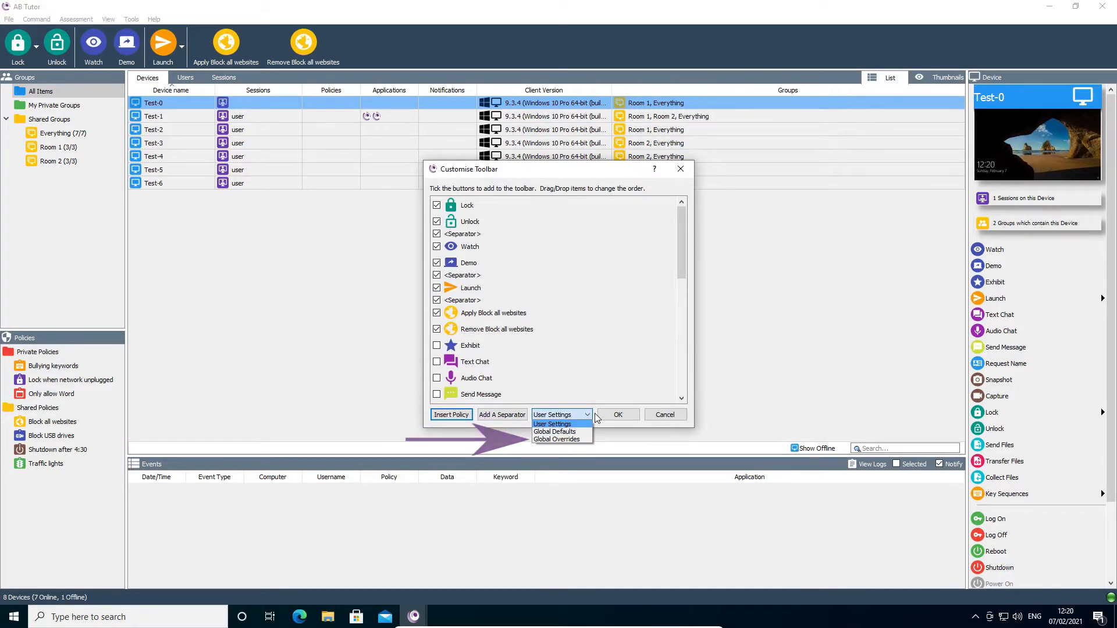
click(596, 417)
click(612, 415)
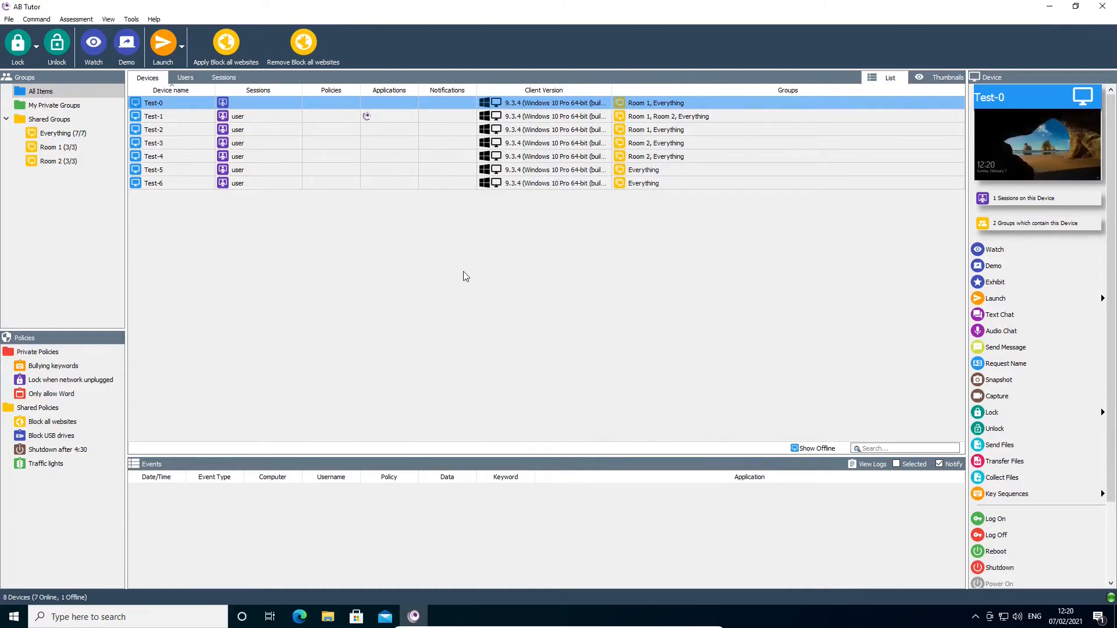
Hide Text Chat, Audio Chat, Send Message, Request Name, Transfer Files, Log On, Log Off, Reboot, Shutdown and Power On from the device sidebar.
right_click(1040, 286)
click(1052, 295)
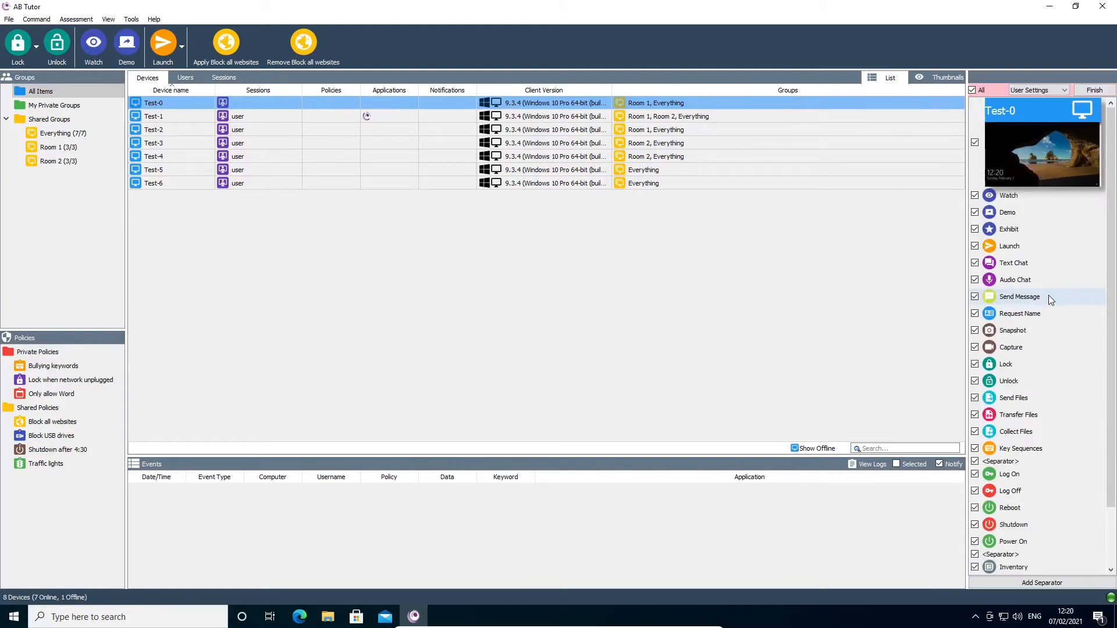
click(976, 262)
click(975, 279)
click(975, 296)
click(976, 313)
click(975, 415)
click(975, 474)
click(975, 491)
click(975, 508)
click(975, 525)
click(975, 541)
click(1095, 90)
Move Lock and Unlock above the device preview in the sidebar and add a separator directly below them.
right_click(1043, 305)
click(1054, 313)
drag(1021, 365, 1017, 192)
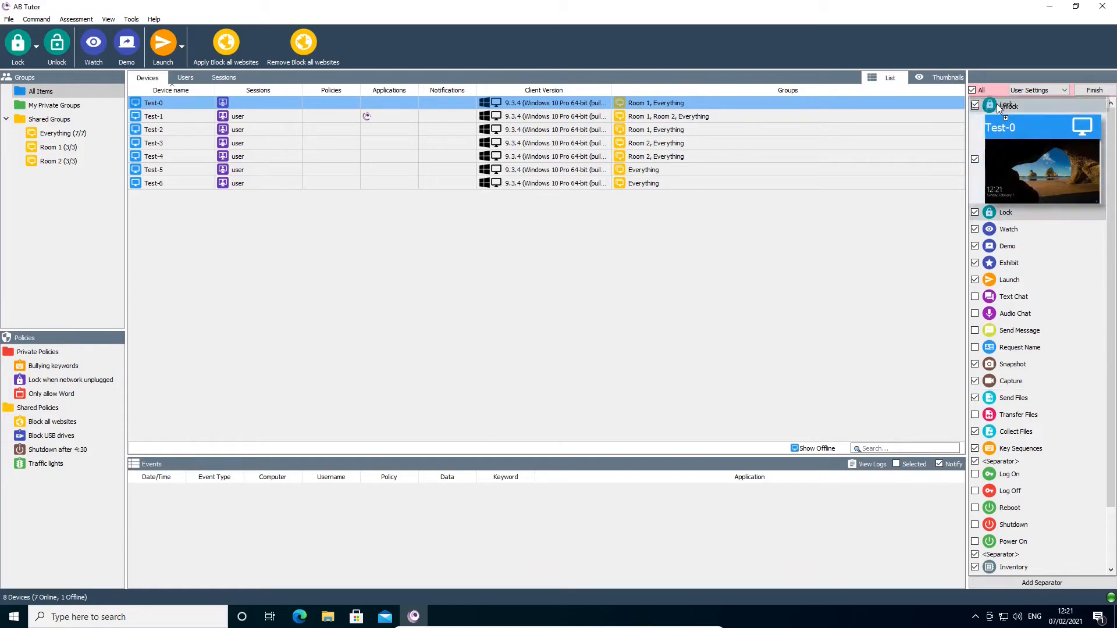
click(1044, 583)
drag(1032, 570, 1010, 388)
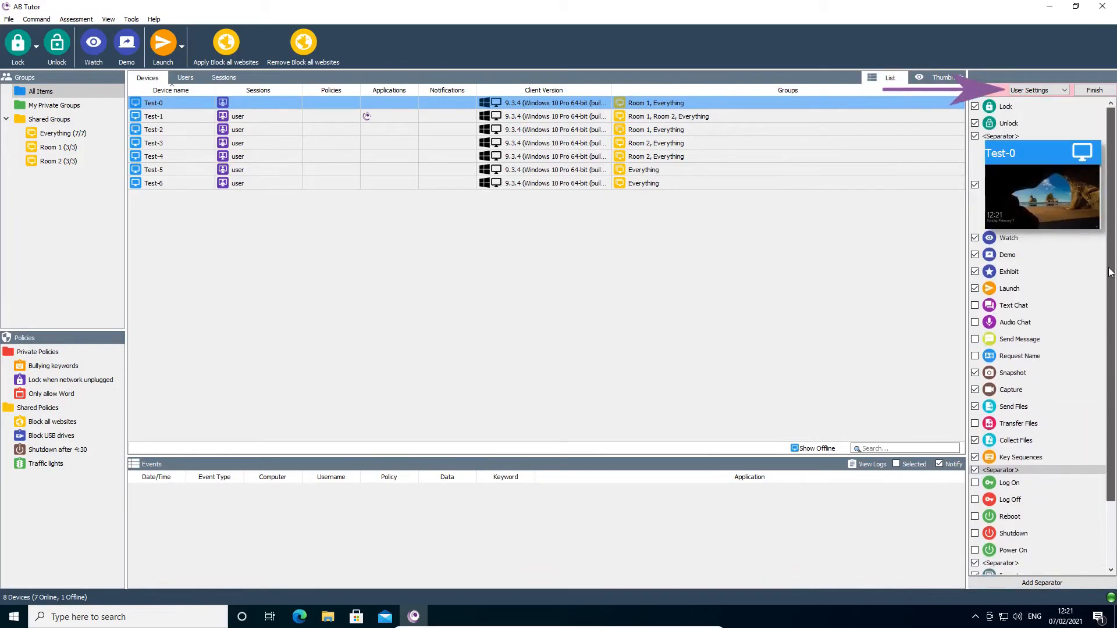
Check the available scopes for the sidebar layout, keep User Settings and finish customising.
click(1057, 92)
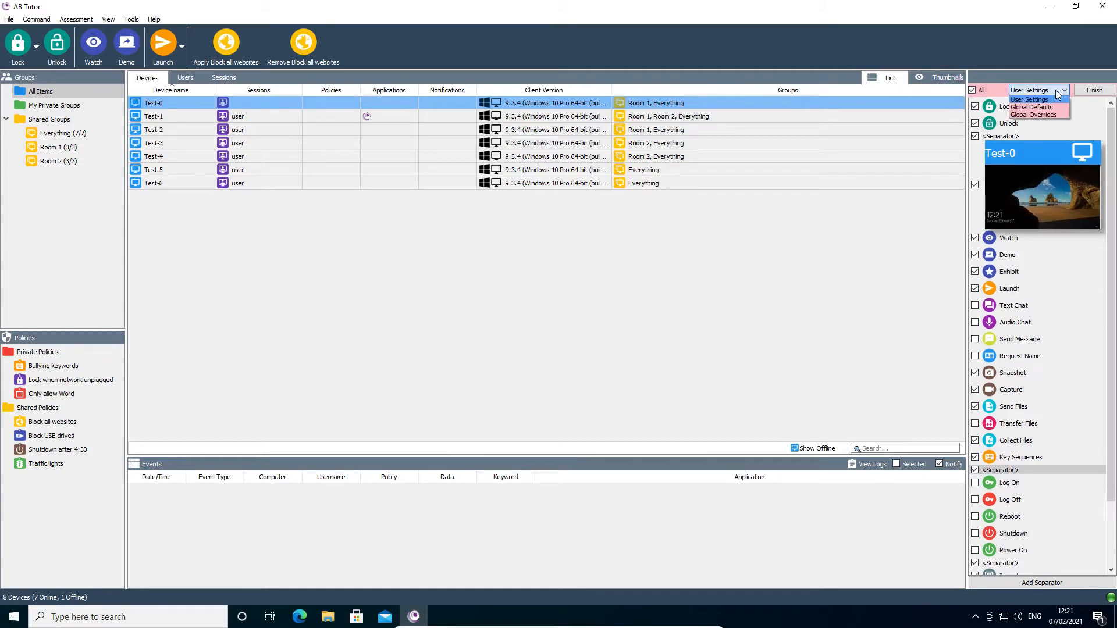
click(1056, 89)
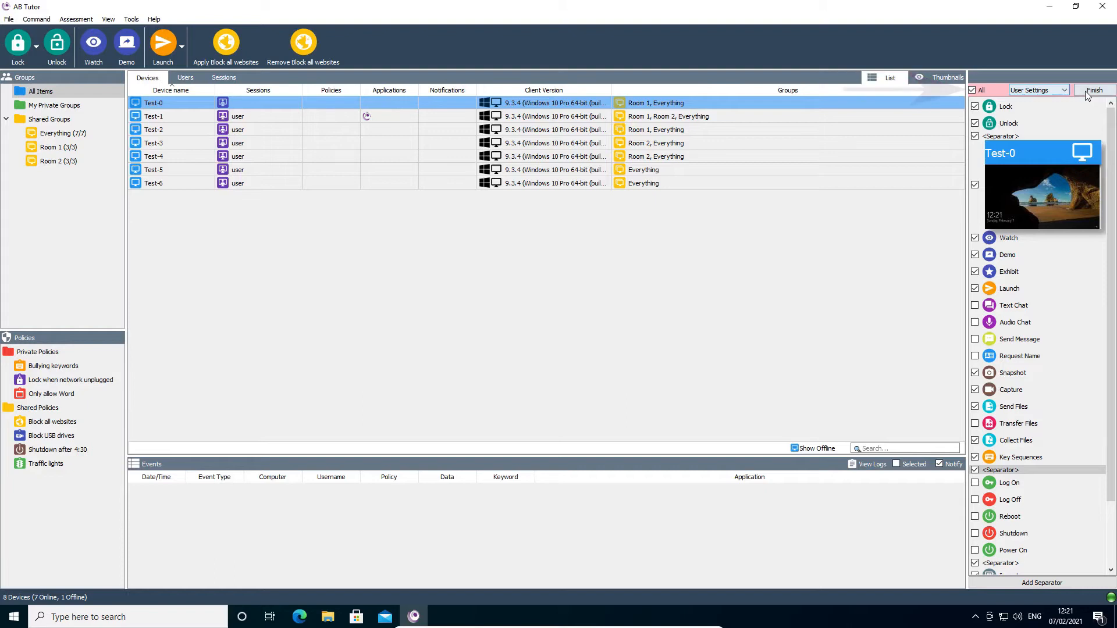
click(1086, 91)
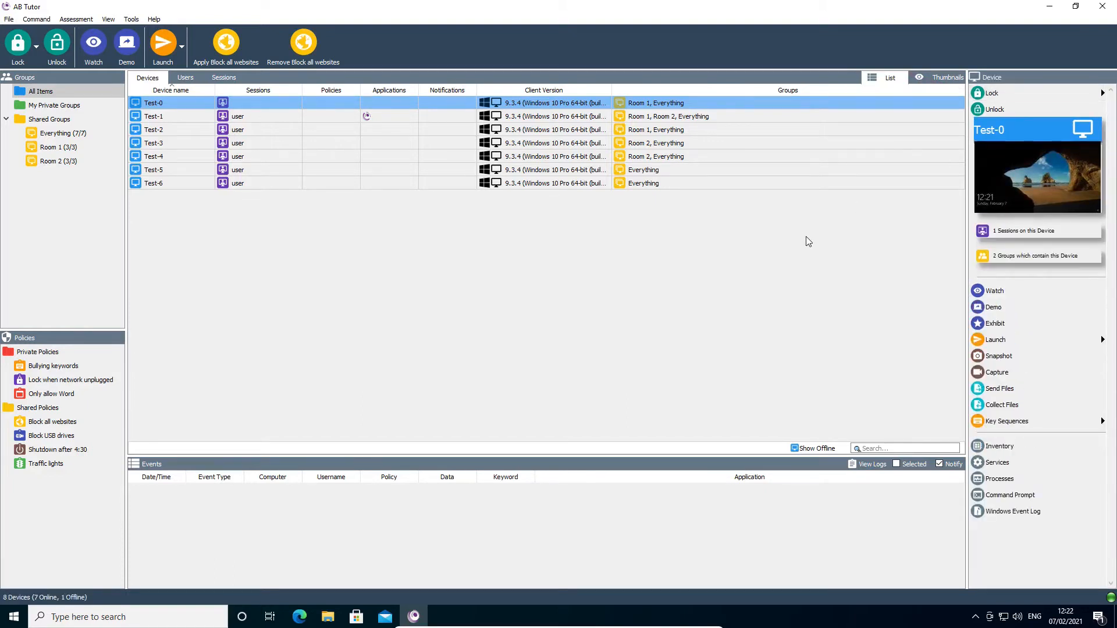
click(49, 20)
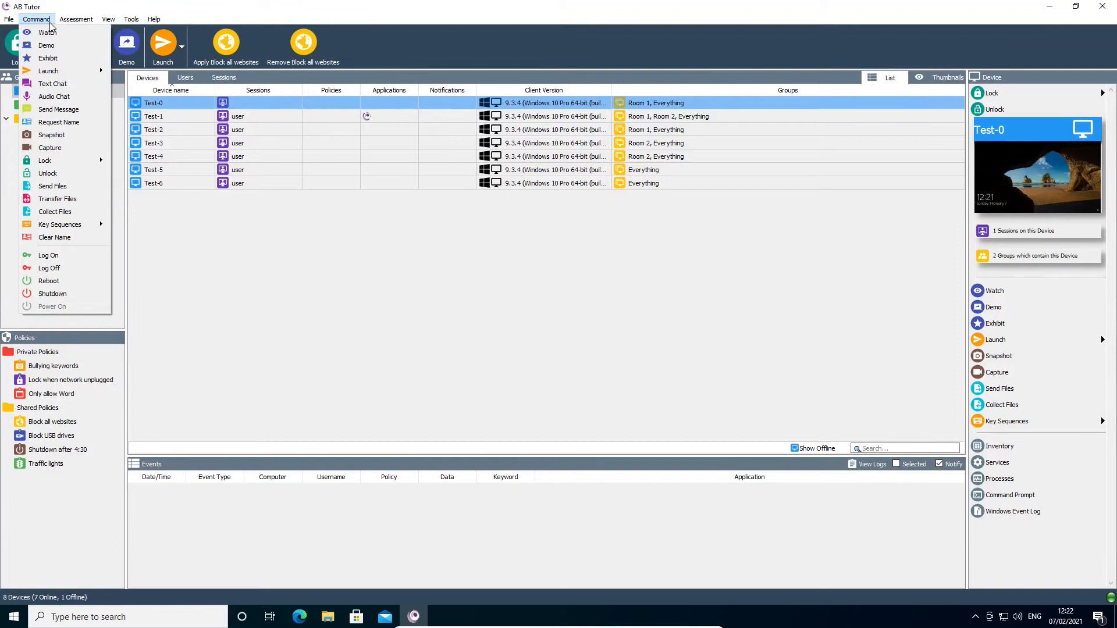
click(50, 24)
Watch Test-0, remove Audio, Ctrl+Alt+Del and Text Chat from the watch toolbar, and close the watch window.
double_click(192, 107)
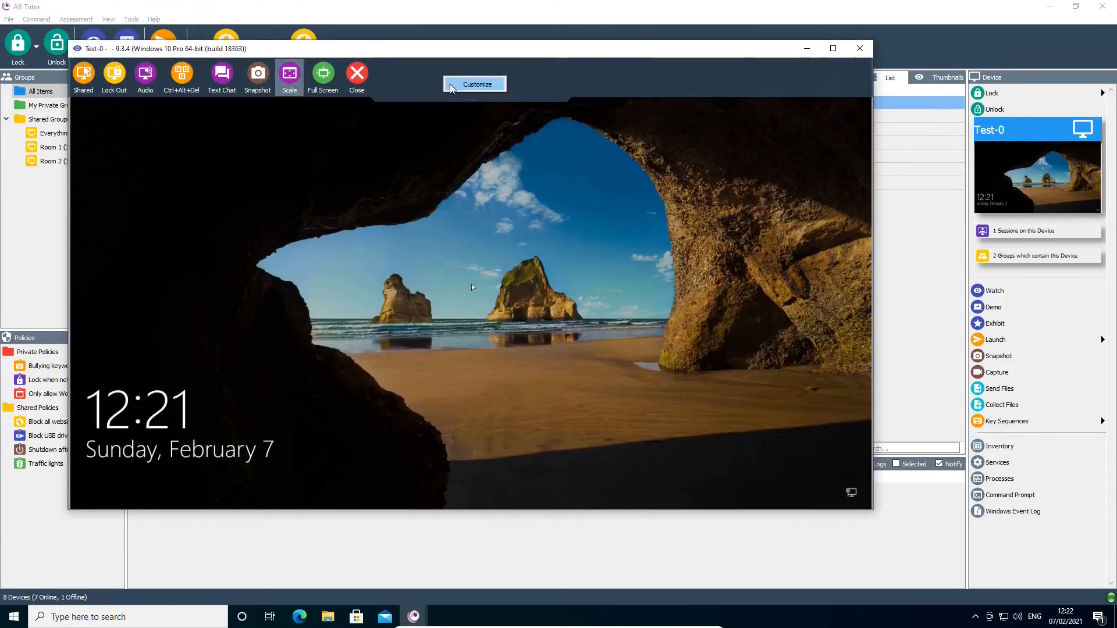
click(452, 85)
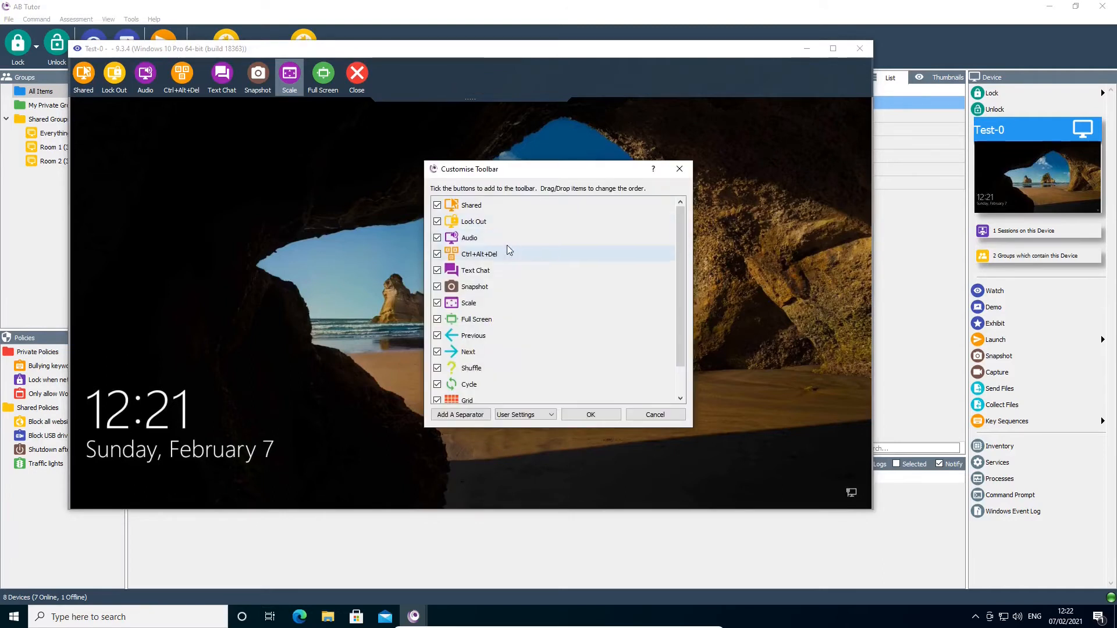
click(437, 238)
click(438, 255)
click(437, 271)
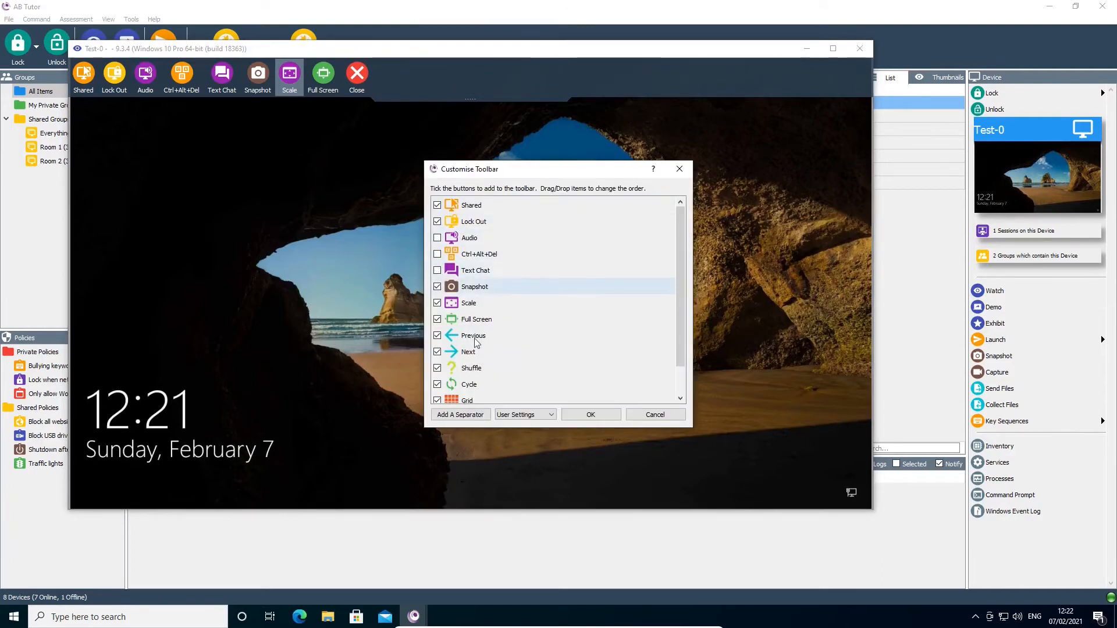
click(591, 414)
click(254, 79)
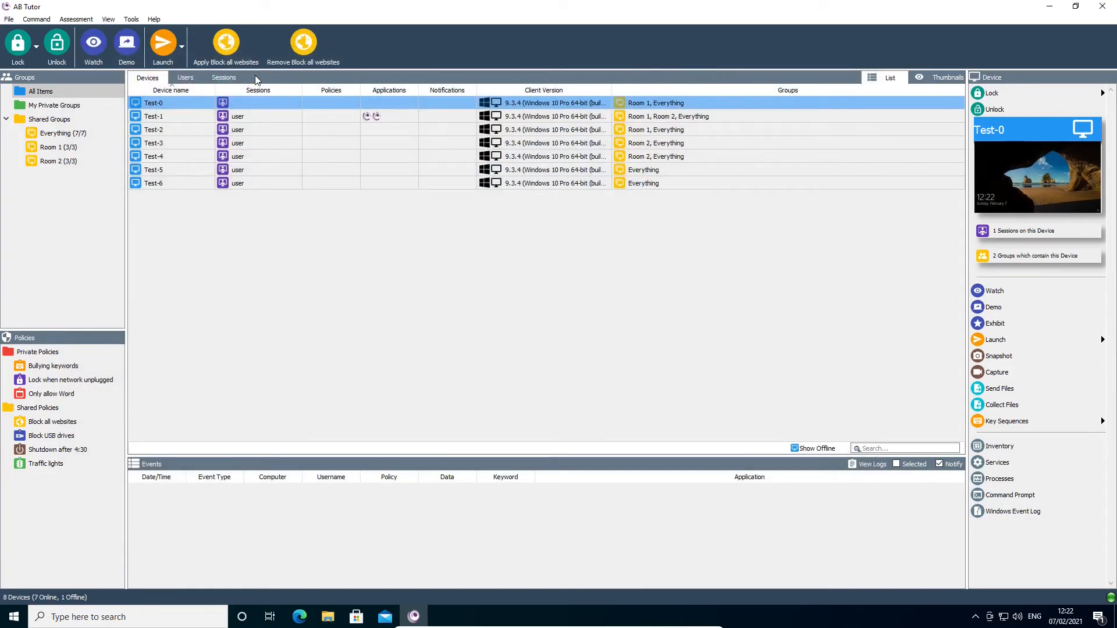
Clear the stored user settings for the Main Toolbar, Watch Toolbar and Right Sidebar in Settings Management.
click(131, 19)
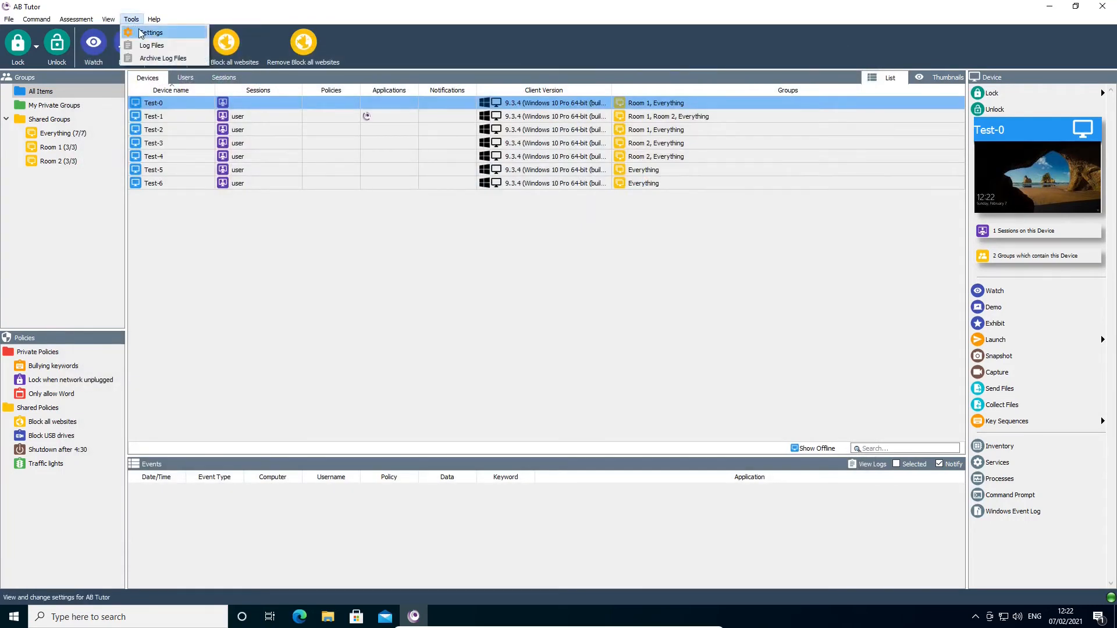
click(149, 31)
click(325, 168)
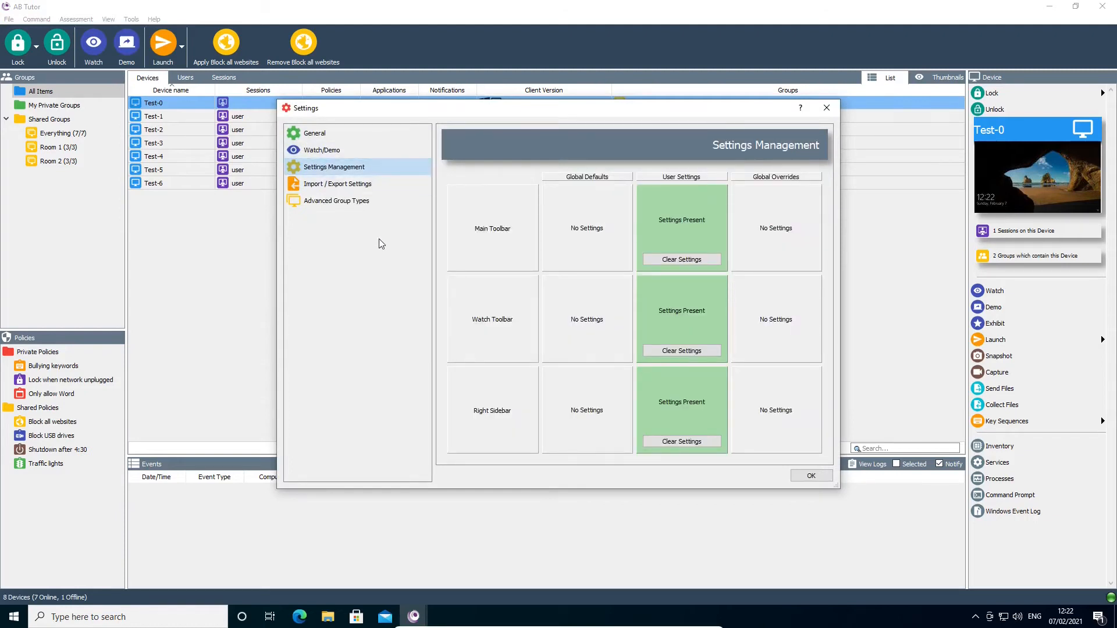
click(680, 260)
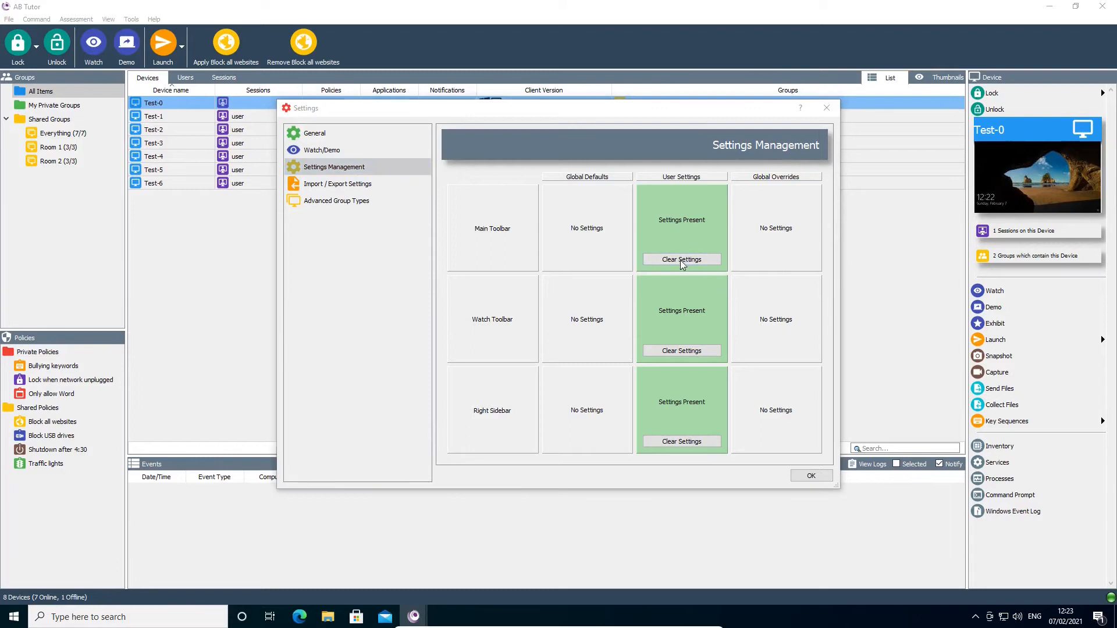
click(568, 313)
click(669, 351)
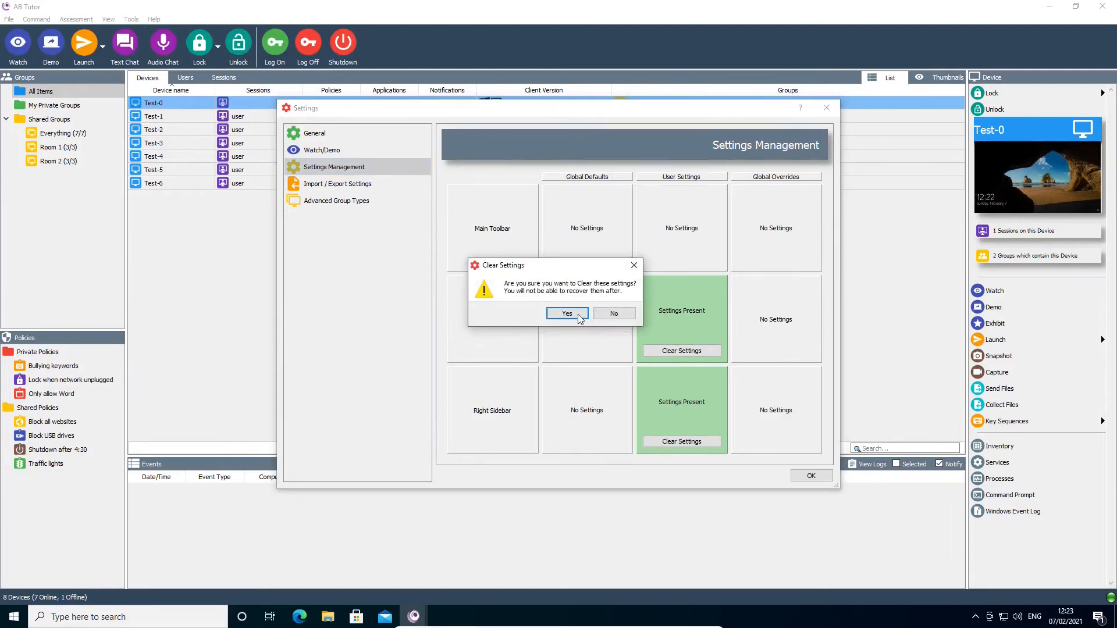
click(568, 313)
click(657, 441)
click(568, 313)
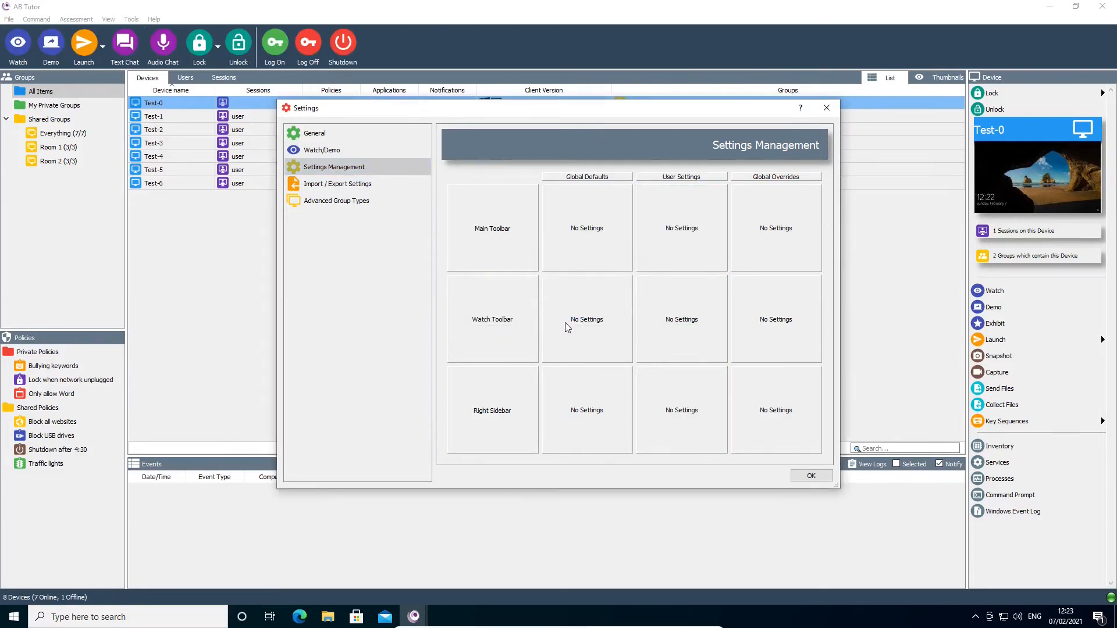
click(812, 474)
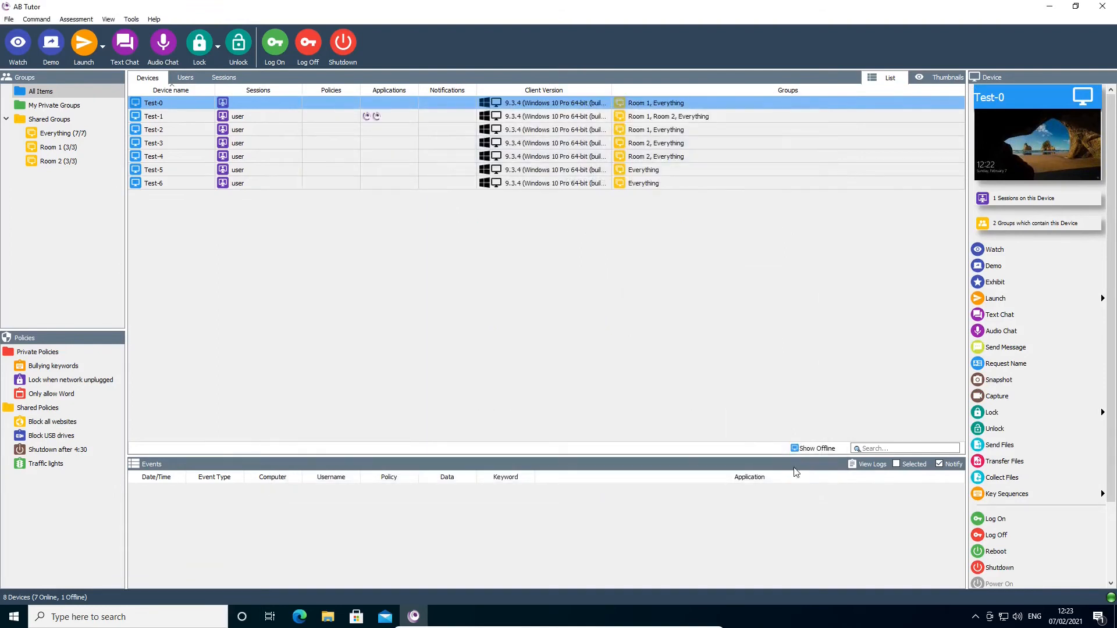
Hide the toolbar and the Groups, Policies, Action and Events panels from the main window.
click(108, 19)
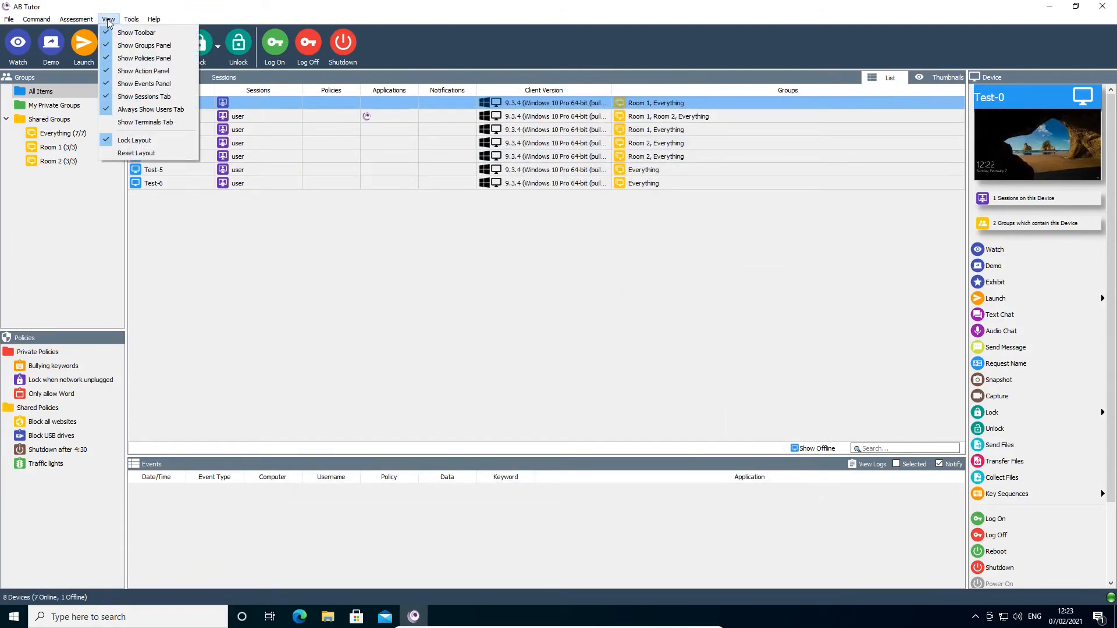
click(136, 33)
click(108, 19)
click(144, 46)
click(108, 19)
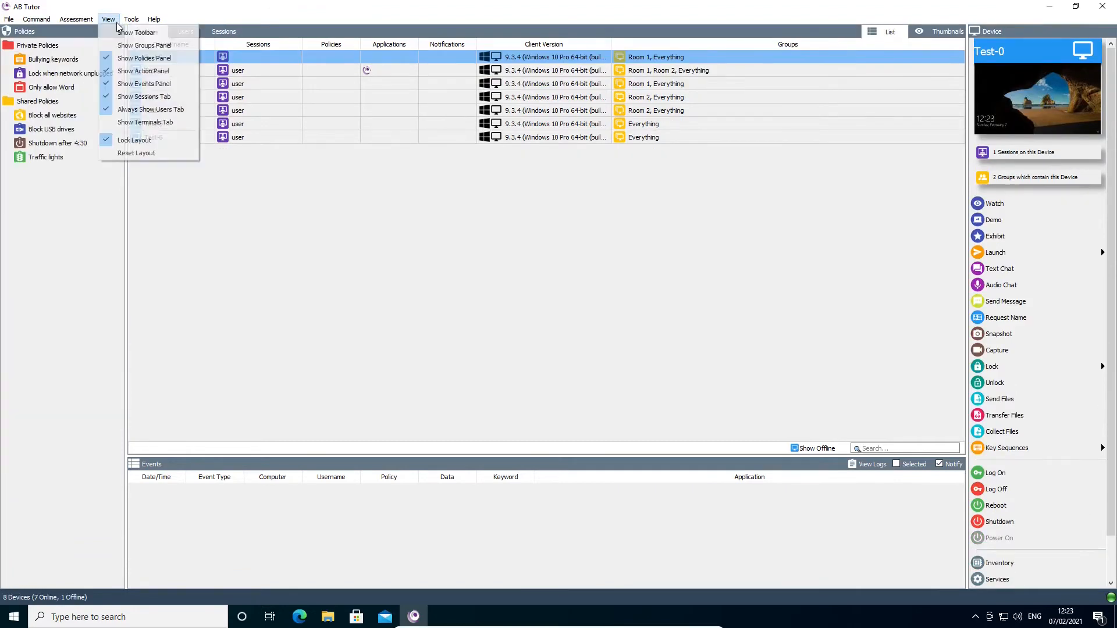
click(145, 59)
click(109, 19)
click(146, 72)
click(109, 19)
click(145, 85)
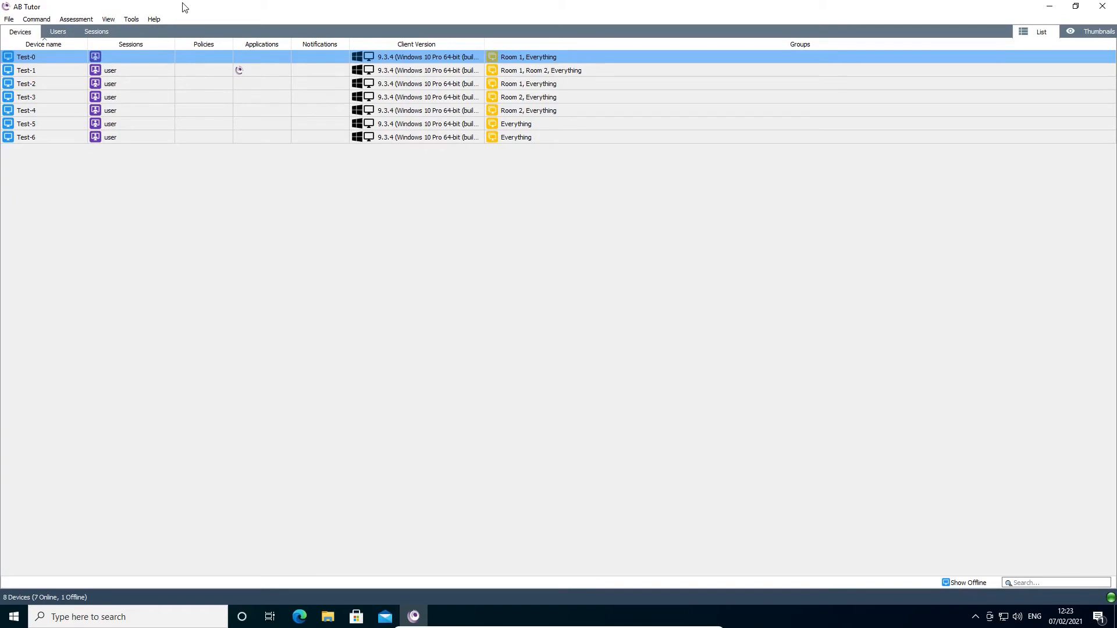
Hide the Sessions tab and stop always showing the Users tab.
click(108, 19)
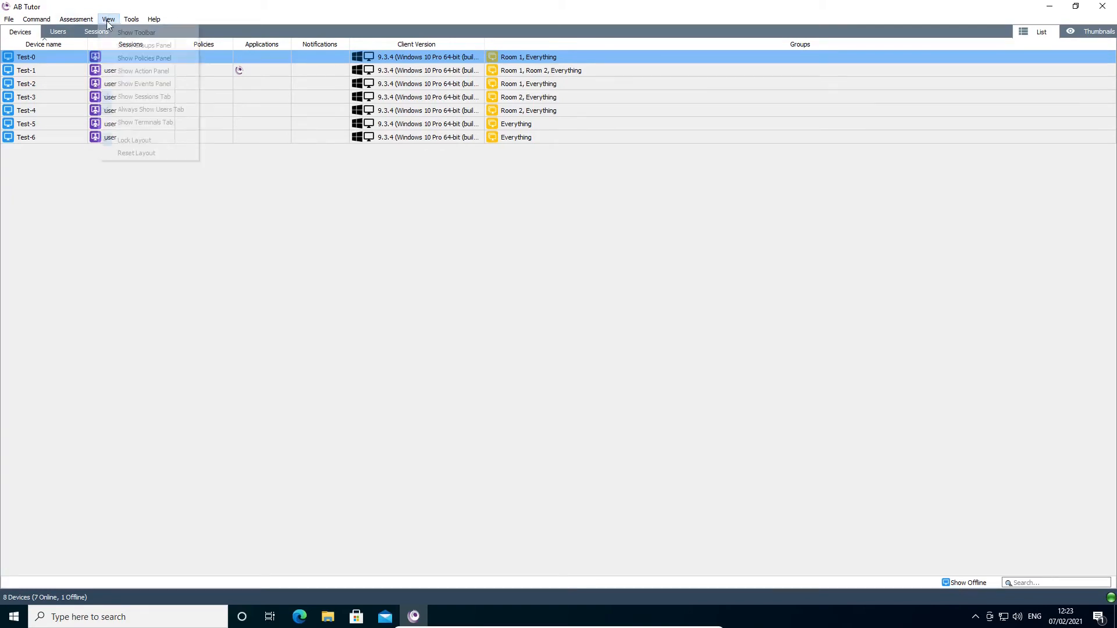
click(129, 99)
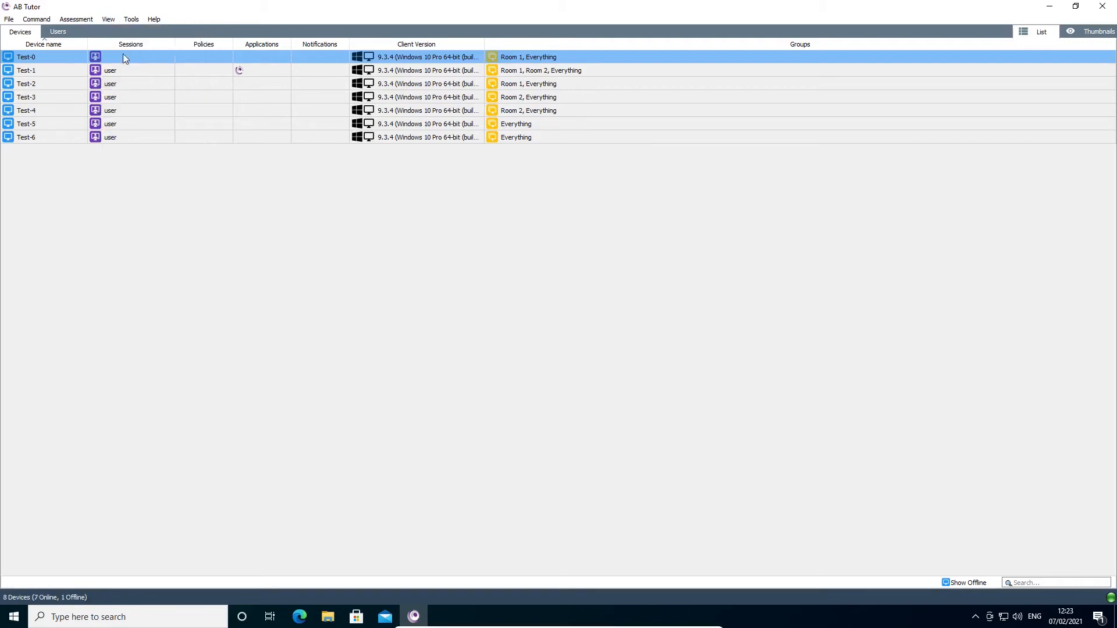
click(108, 19)
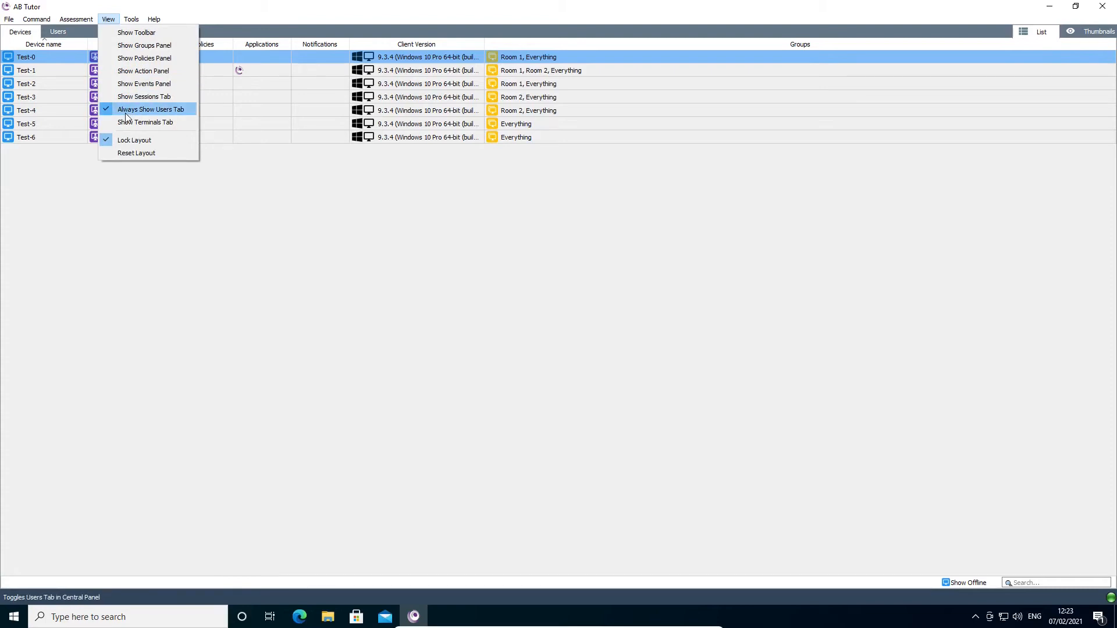
click(125, 114)
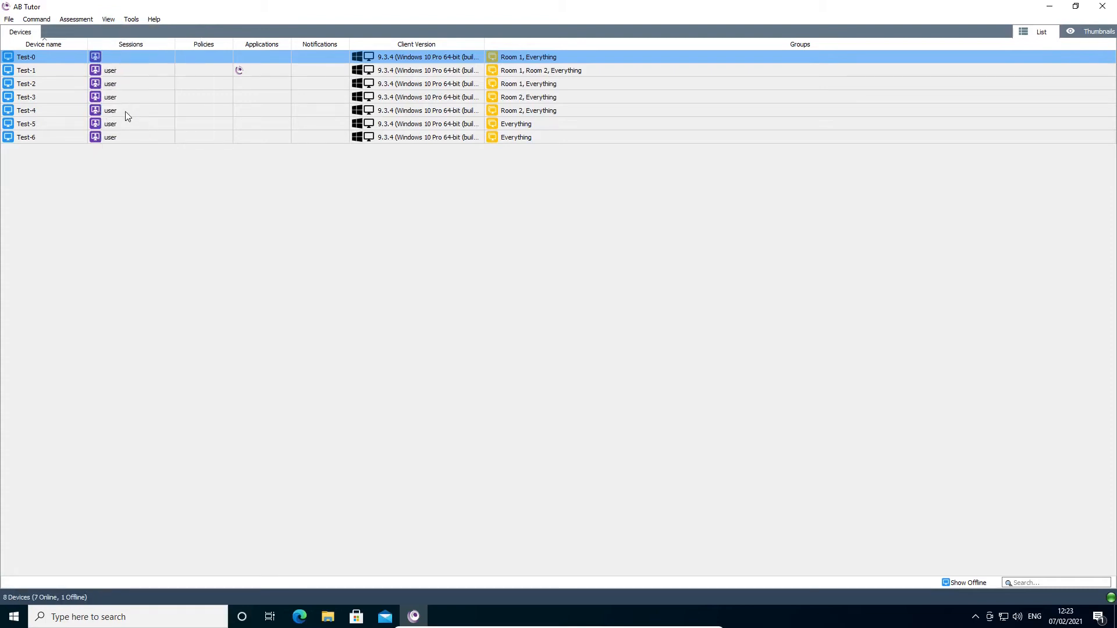
Reset the window layout to bring back the toolbar and the hidden panels.
click(109, 20)
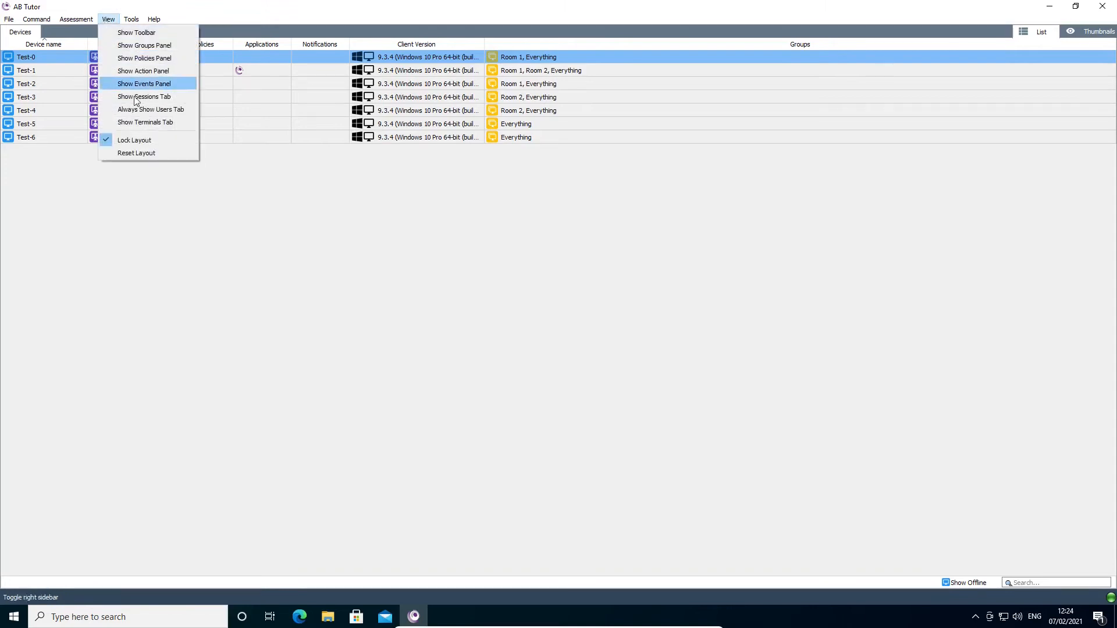
click(152, 154)
double_click(528, 105)
double_click(367, 80)
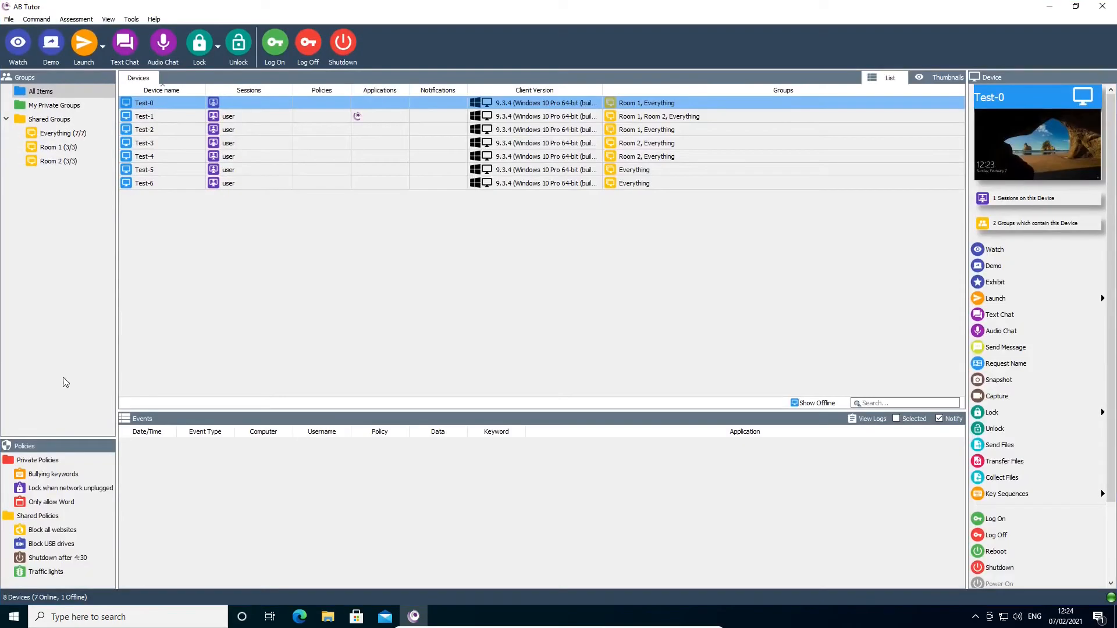
click(109, 19)
click(152, 153)
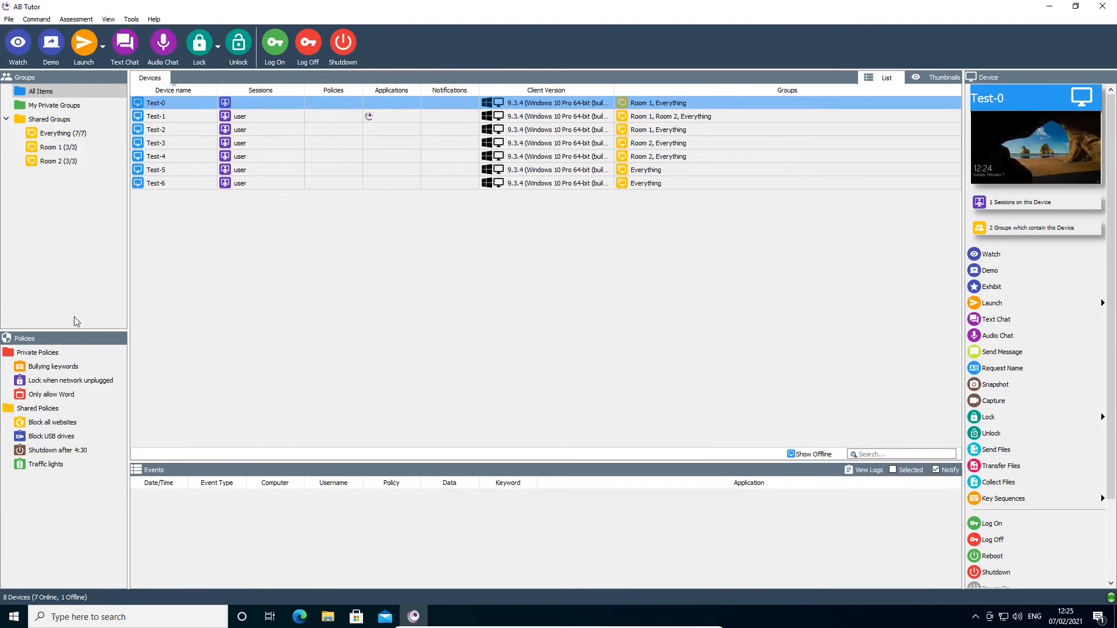
Dock the Policies panel beside the Events panel and the Device panel below the Groups panel.
drag(93, 339, 188, 466)
drag(1036, 77, 75, 210)
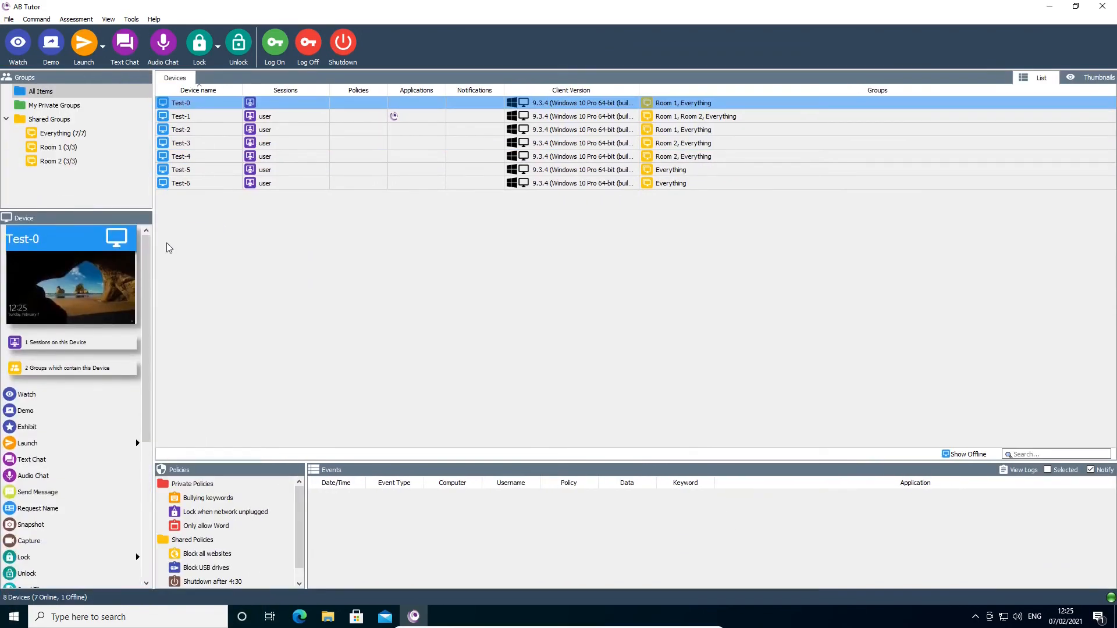
click(108, 19)
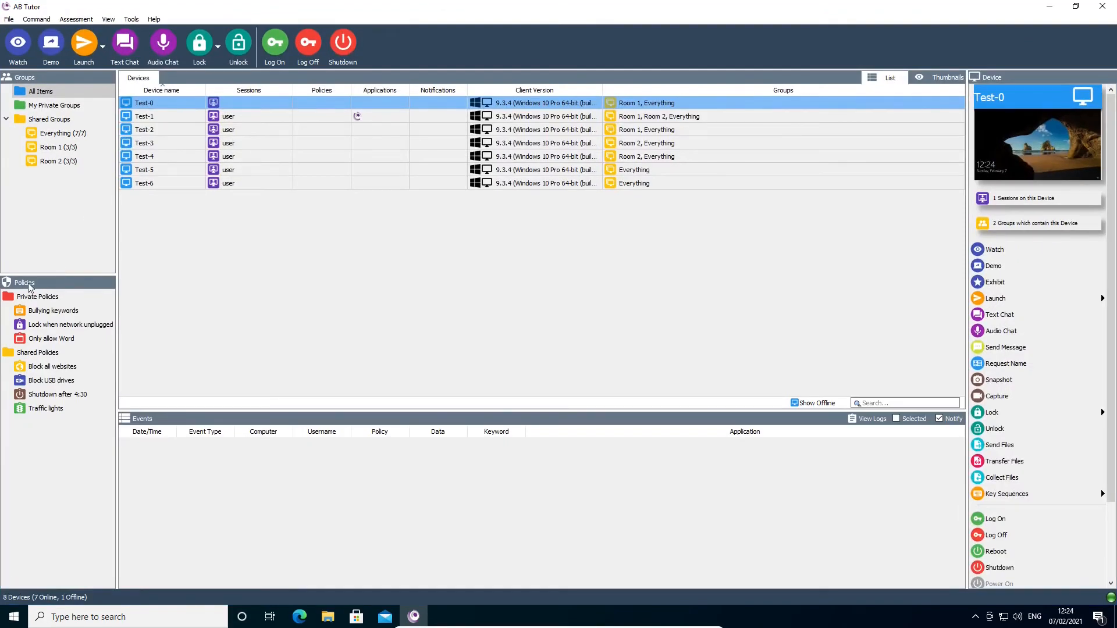
Undock the Policies, Groups and Device panels as floating windows and restore the main window to a smaller size.
drag(56, 289, 154, 284)
drag(23, 77, 96, 139)
drag(288, 2, 553, 75)
drag(642, 145, 938, 26)
click(537, 174)
Arrange the floating Device, Groups and Policies panels around the main window and make its Events panel shorter.
drag(924, 365, 915, 592)
drag(84, 134, 60, 36)
drag(171, 287, 209, 243)
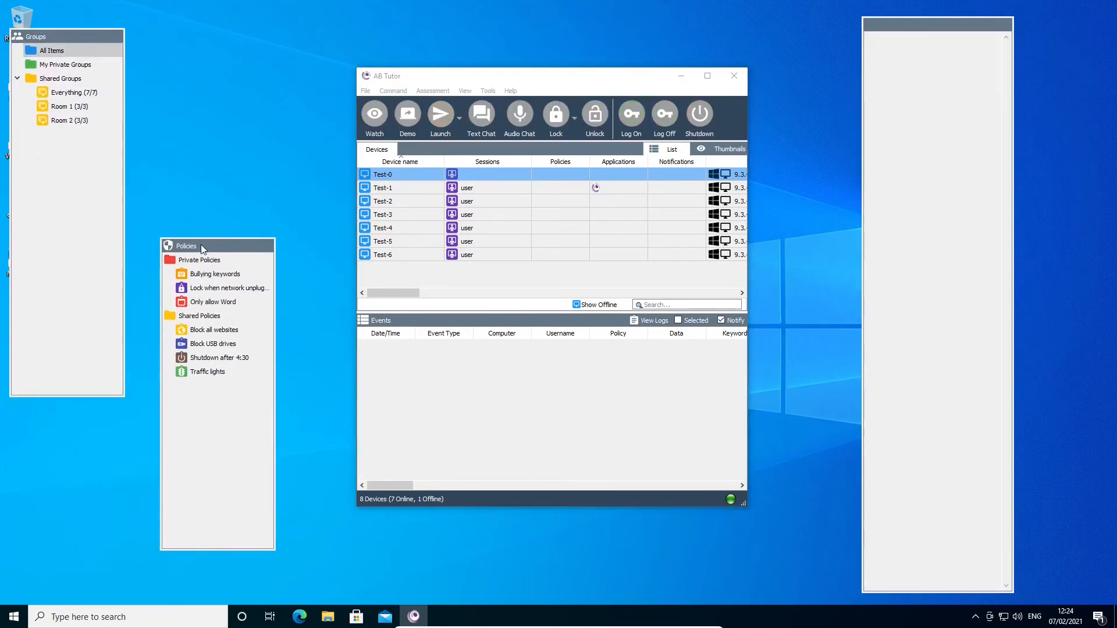
drag(514, 313, 514, 383)
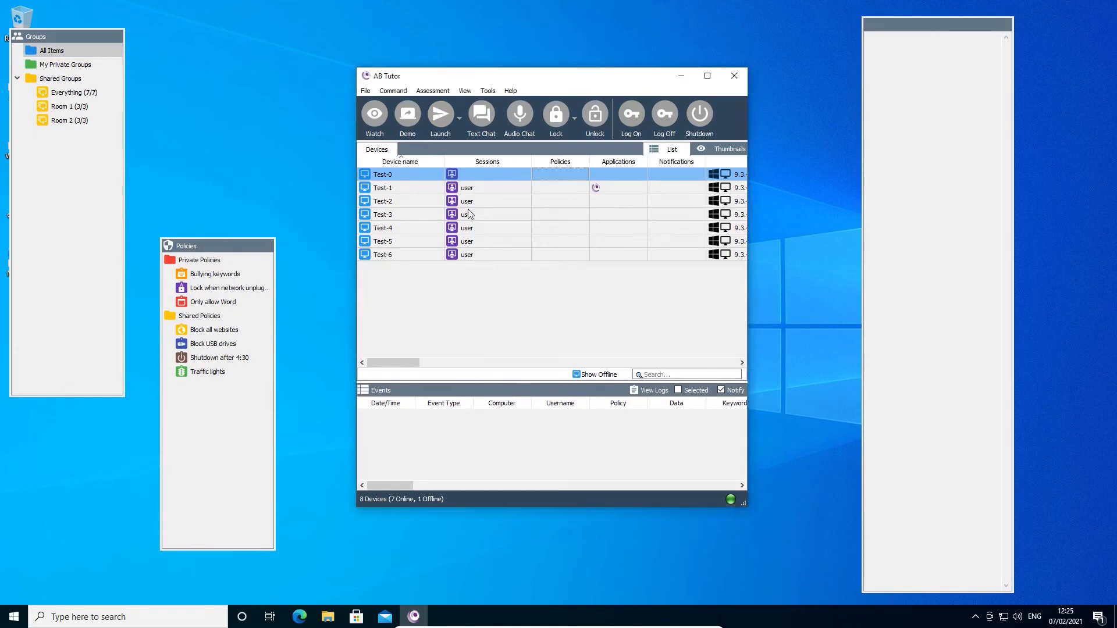
click(411, 175)
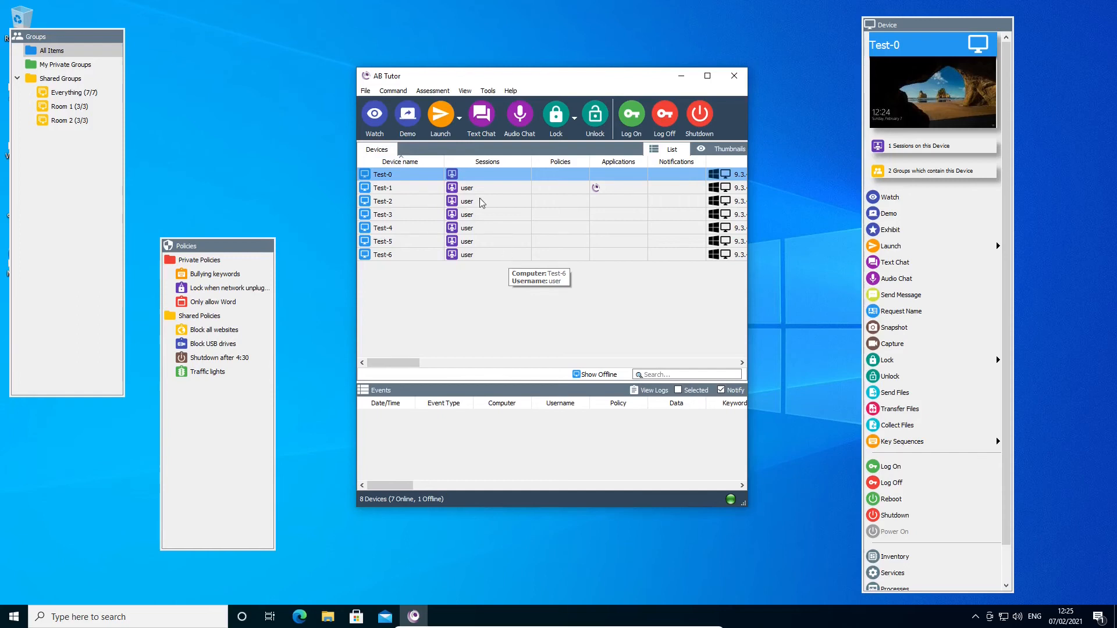
Reset the panel layout in a maximised window and widen the Groups and Policies panels to show their full names.
click(460, 92)
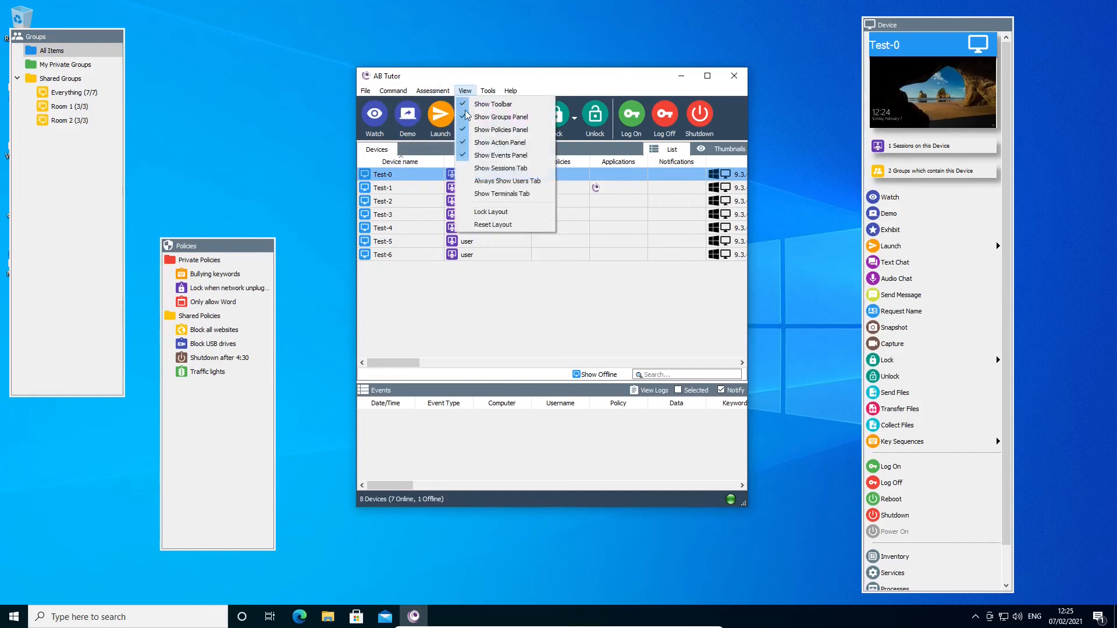
click(487, 222)
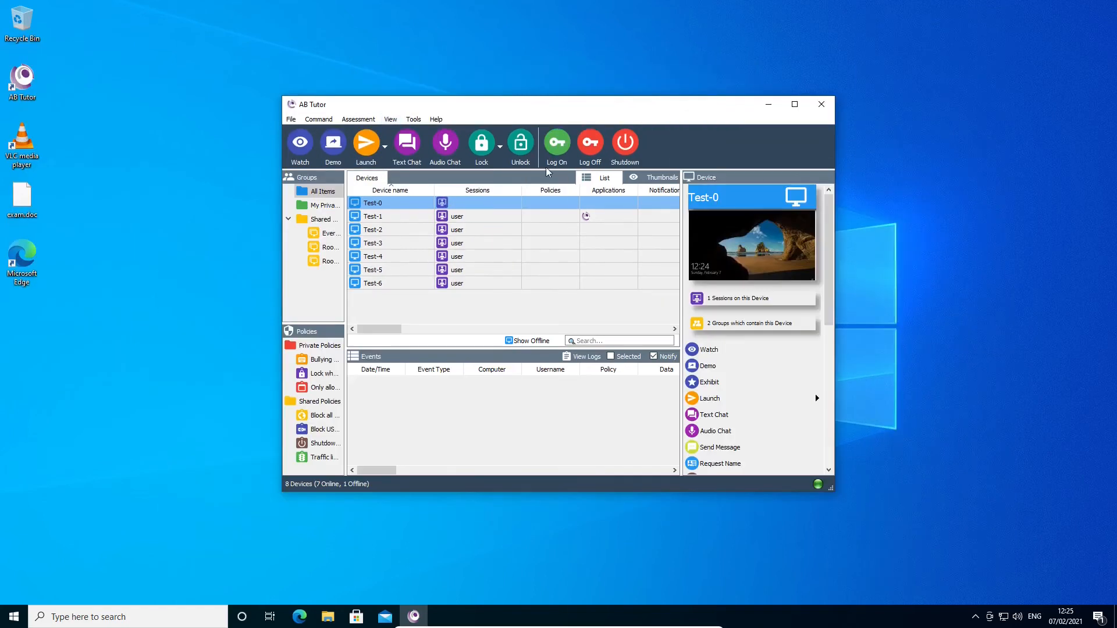
click(794, 104)
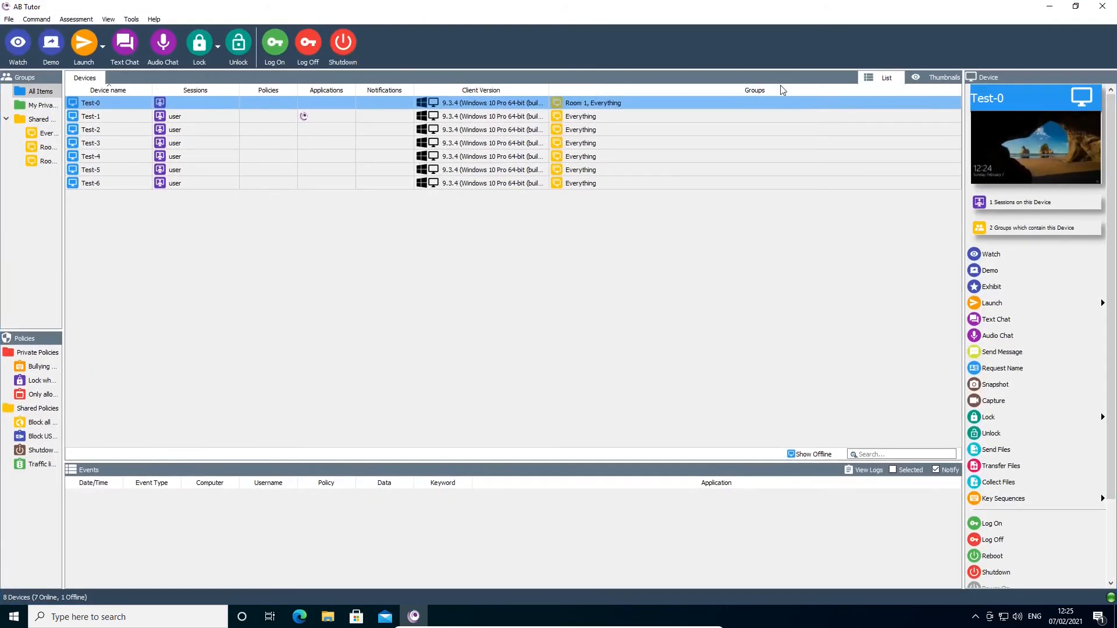
drag(63, 207, 127, 209)
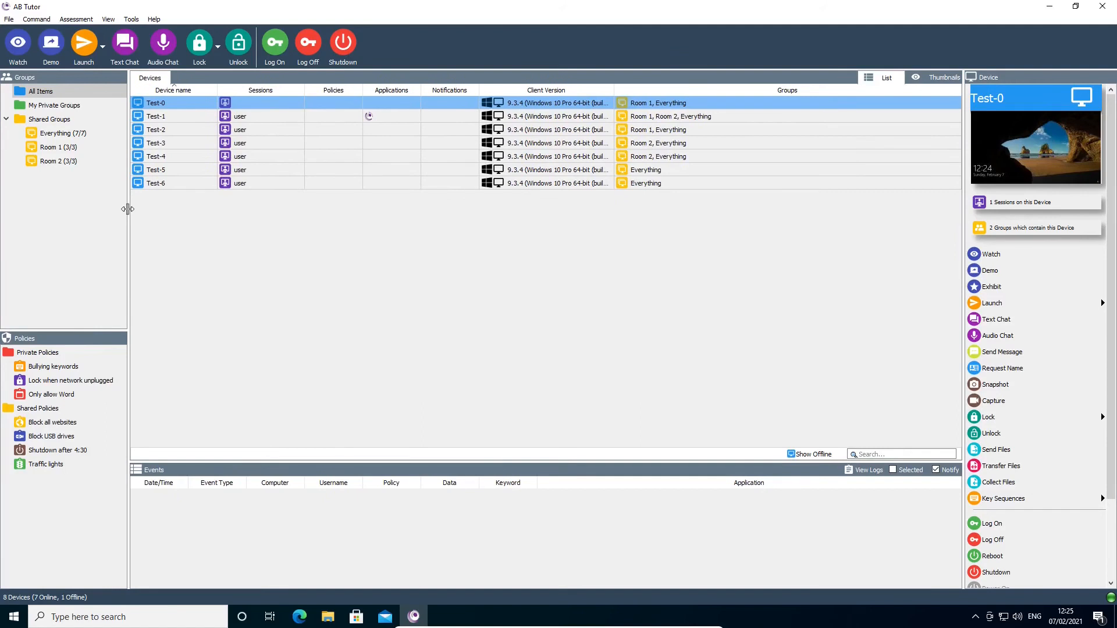